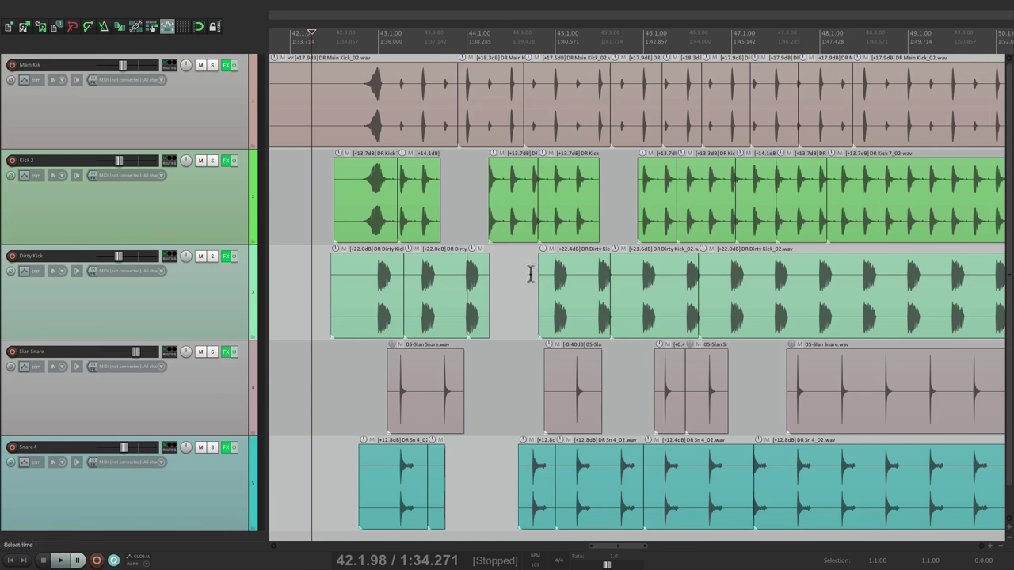
# - Select Kick 2, Dirty Kick, Slan Snare, another Kick 2 and Main Kik items, then mark a time range
pyautogui.keyDown('ctrl'); pyautogui.click(512, 182); pyautogui.keyUp('ctrl')
pyautogui.keyDown('ctrl'); pyautogui.click(662, 309); pyautogui.keyUp('ctrl')
pyautogui.keyDown('ctrl'); pyautogui.click(824, 382); pyautogui.keyUp('ctrl')
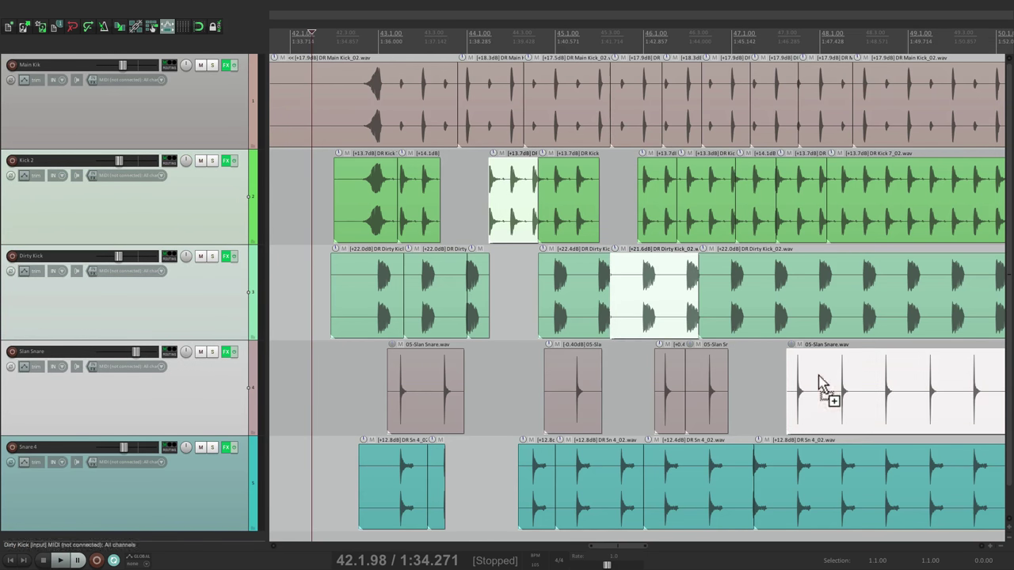
pyautogui.keyDown('ctrl'); pyautogui.click(791, 185); pyautogui.keyUp('ctrl')
pyautogui.keyDown('ctrl'); pyautogui.click(664, 87); pyautogui.keyUp('ctrl')
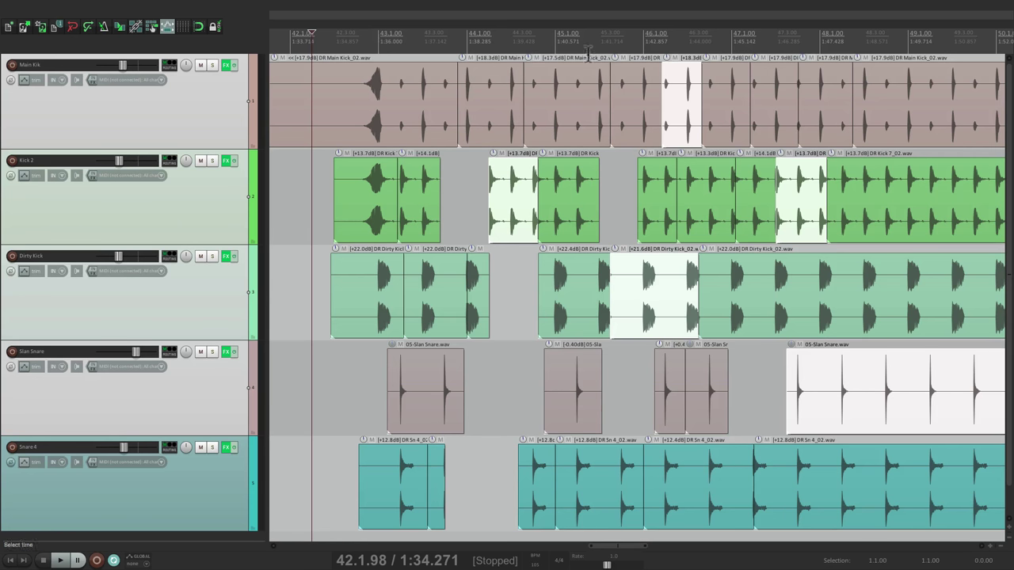
pyautogui.moveTo(576, 45); pyautogui.dragTo(785, 45)
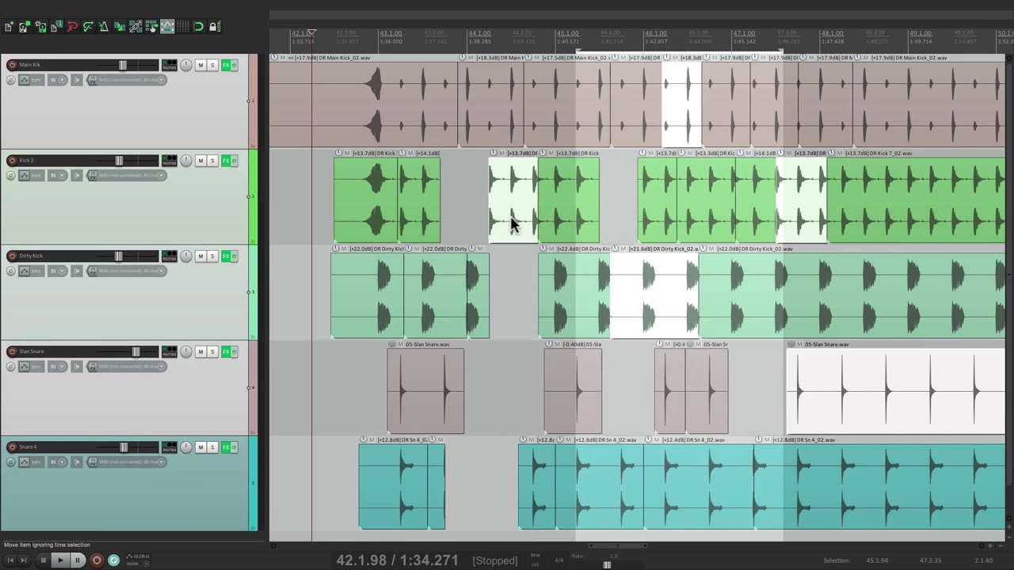
# - Start playback near bar 43 and reseek from several ruler points around bars 43–45
pyautogui.click(442, 48)
pyautogui.press('space')
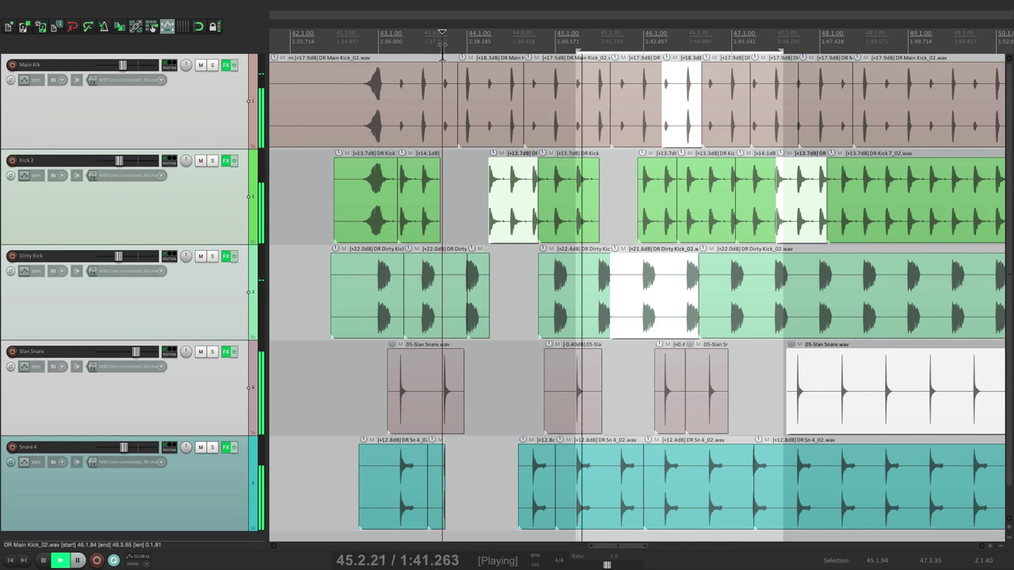
pyautogui.click(493, 49)
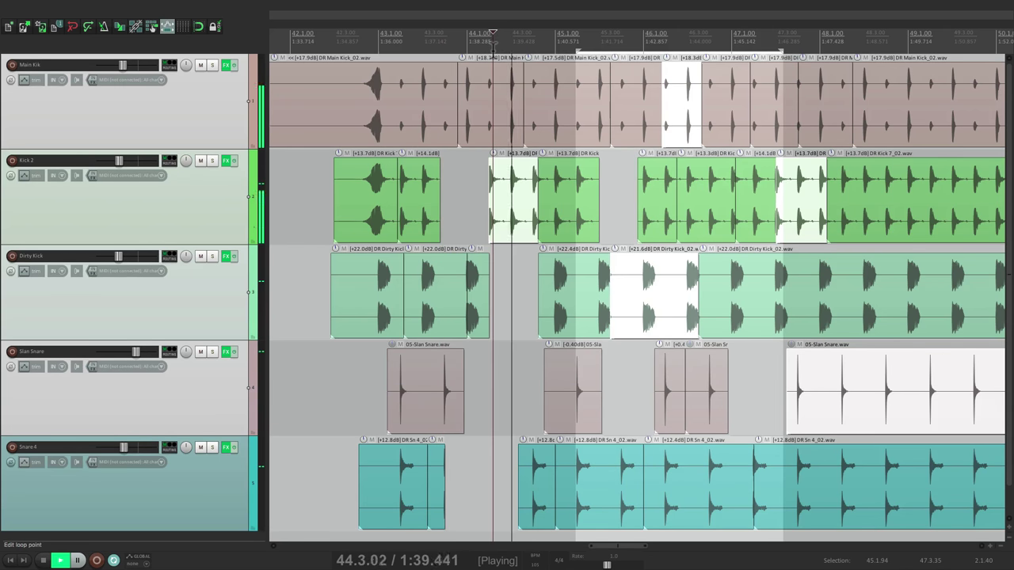
pyautogui.click(430, 41)
pyautogui.click(504, 41)
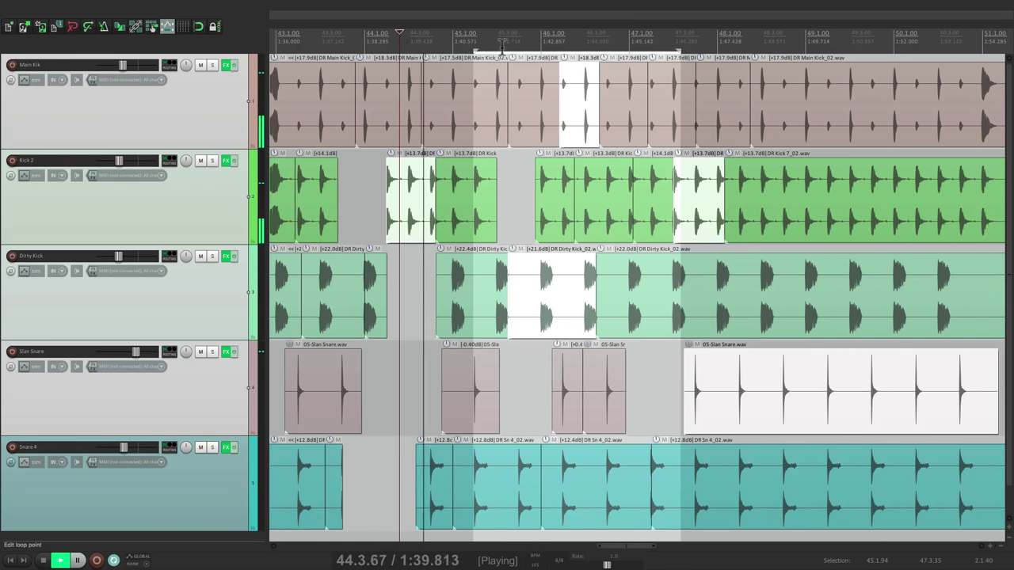
pyautogui.click(385, 39)
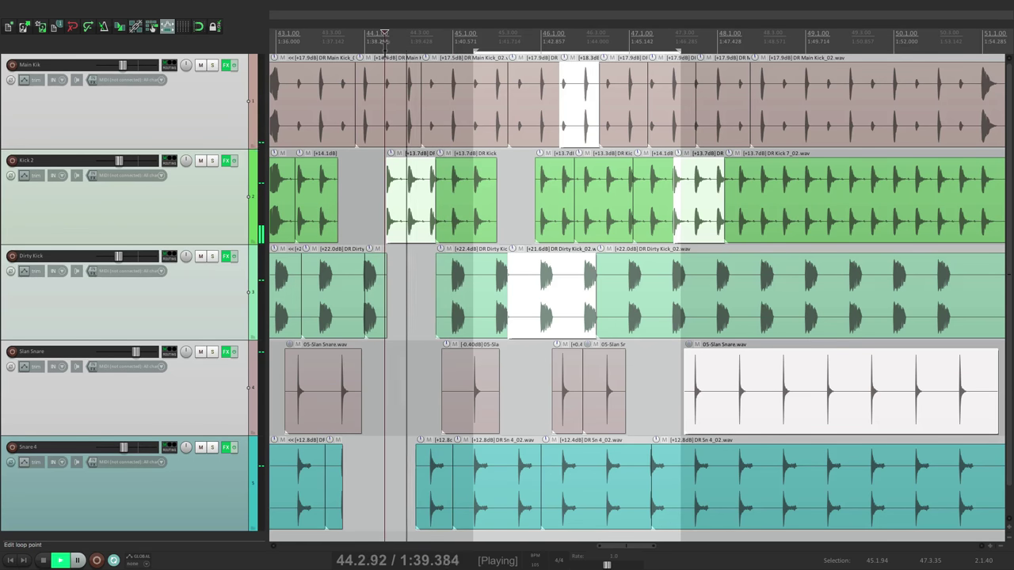
pyautogui.click(343, 41)
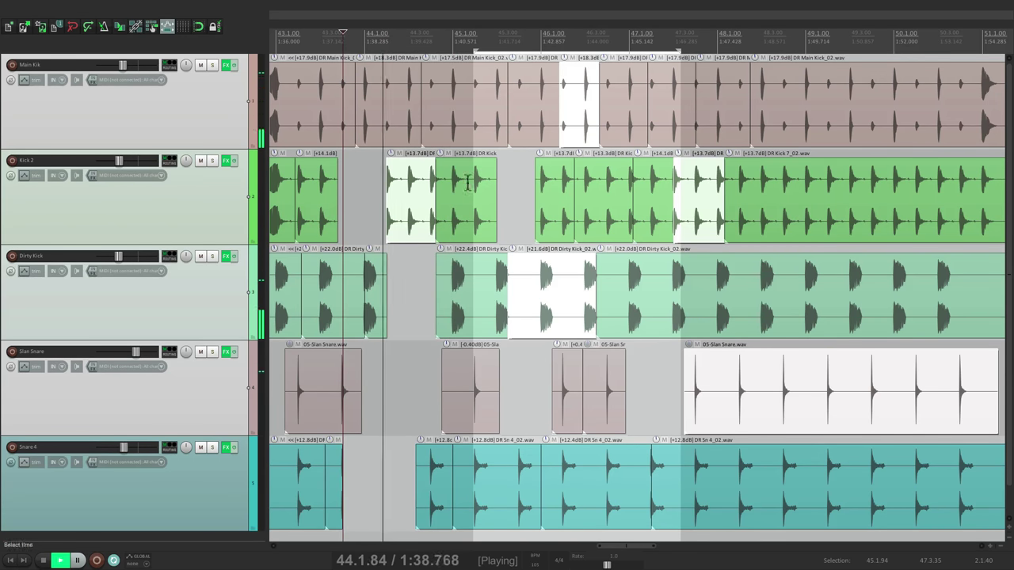
# - Stop playback, lower the grouped drum items by about 2.2 dB, and select 45.4.24–47.4.40
pyautogui.click(370, 190)
pyautogui.press('space')
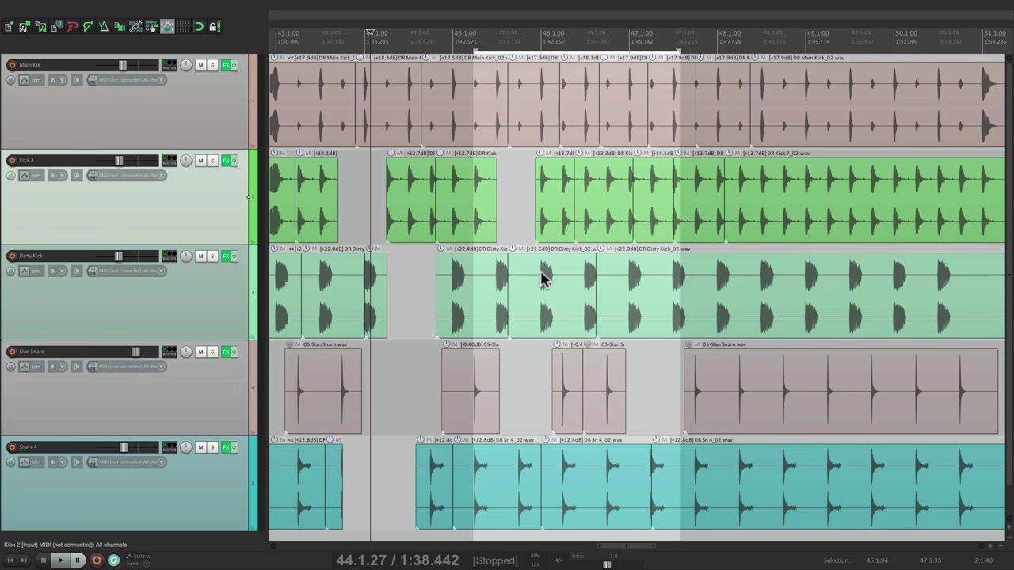
pyautogui.click(543, 278)
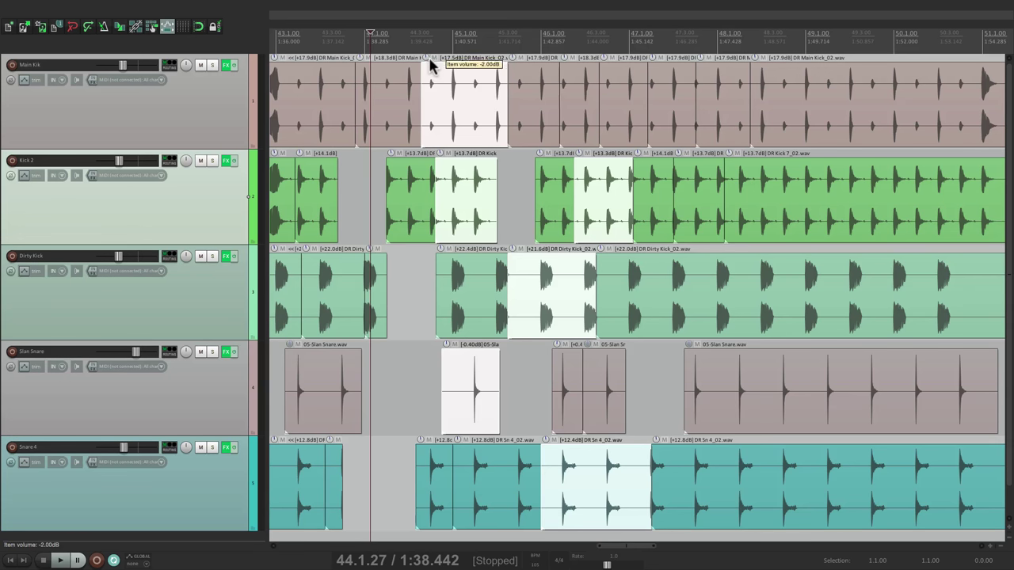
pyautogui.moveTo(425, 56); pyautogui.dragTo(427, 67)
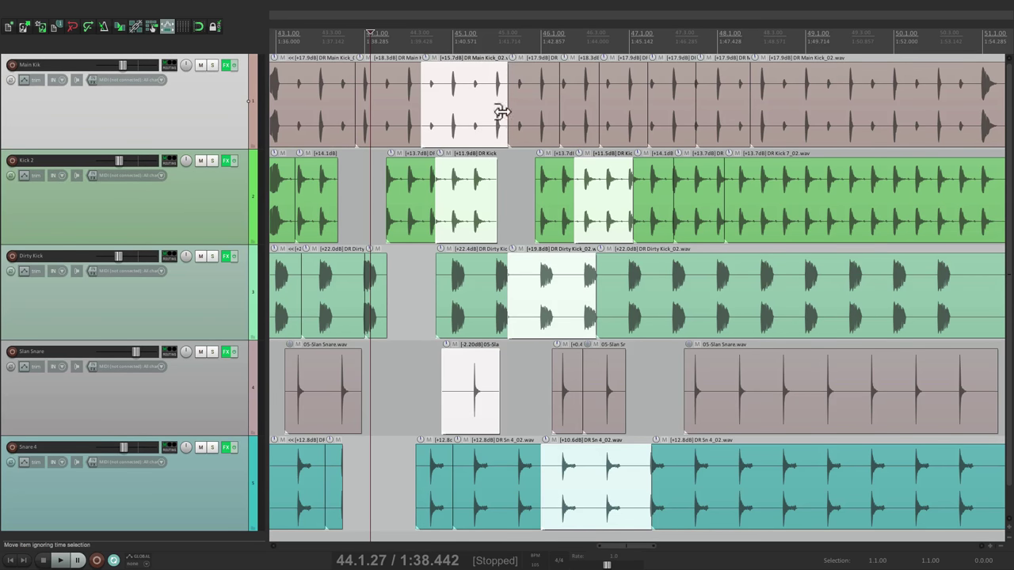
pyautogui.moveTo(507, 109); pyautogui.dragTo(507, 109)
pyautogui.moveTo(524, 40); pyautogui.dragTo(705, 63)
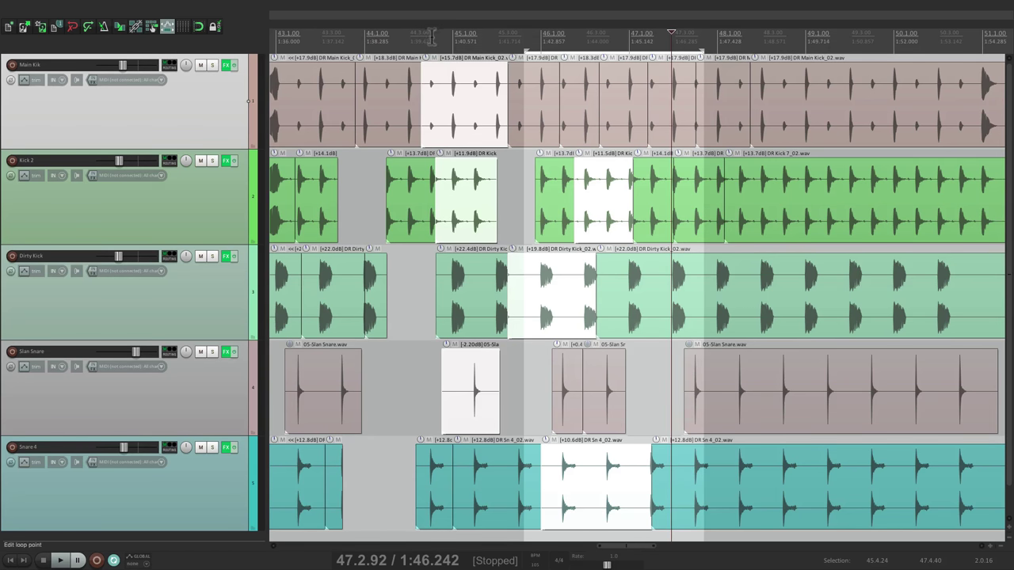
# - Play from near bar 44 and reseek around bars 45 and 47
pyautogui.click(398, 42)
pyautogui.press('space')
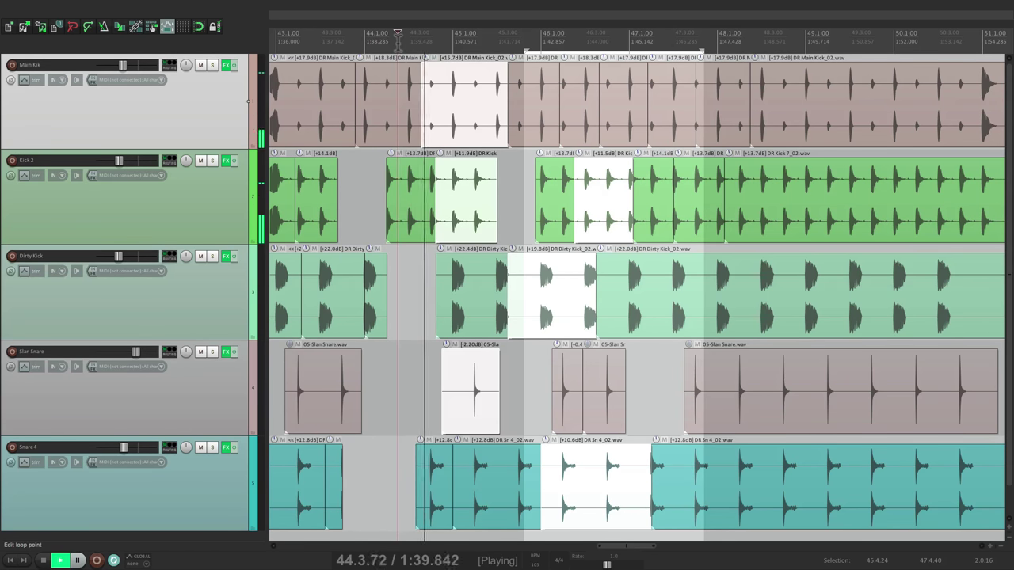
pyautogui.click(433, 39)
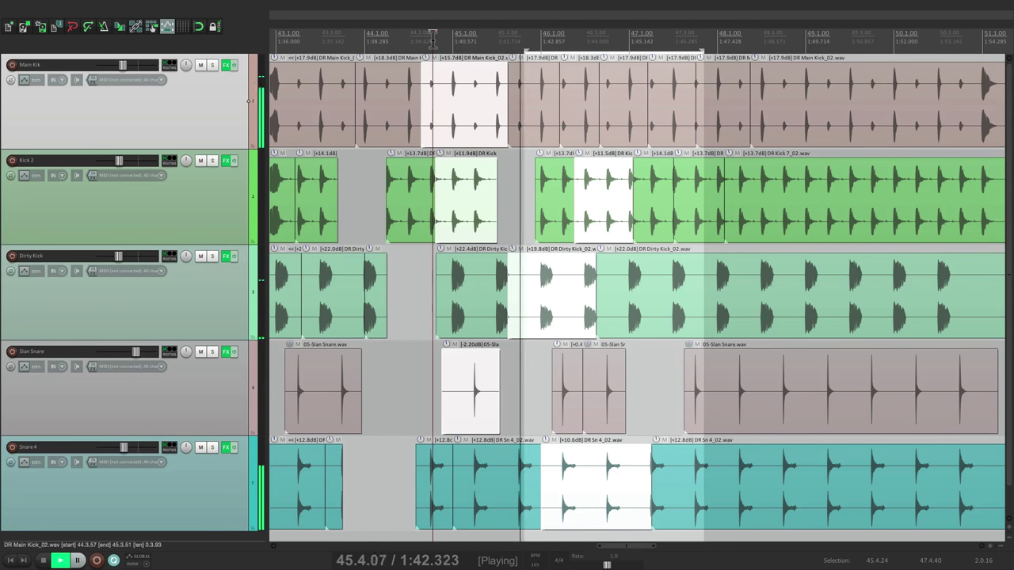
pyautogui.click(489, 40)
pyautogui.click(595, 44)
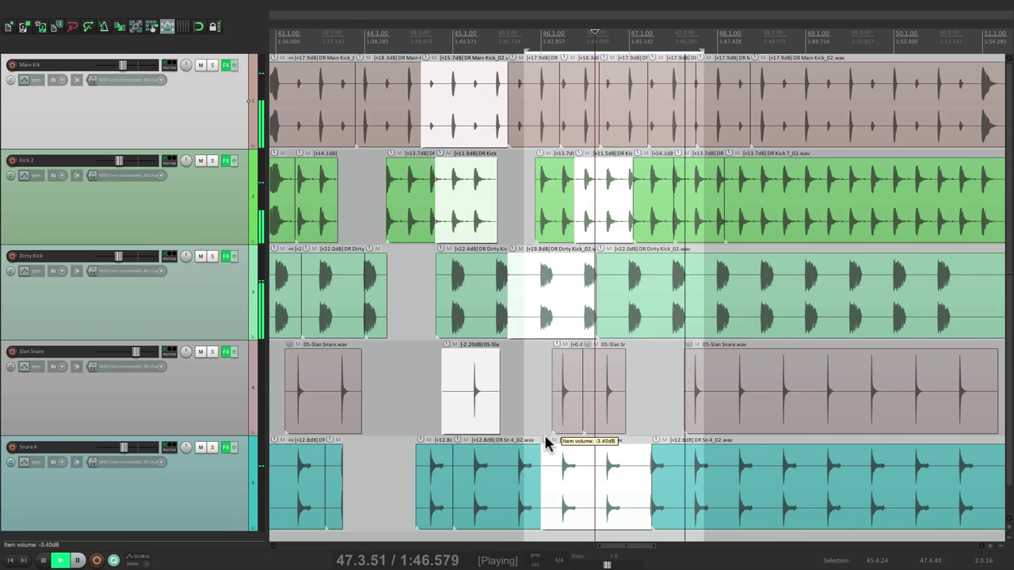
# - Raise the selected items' volume by 0.2 dB, then stop playback
pyautogui.moveTo(546, 439)
pyautogui.mouseDown()
pyautogui.moveTo(546, 451)
pyautogui.moveTo(545, 437)
pyautogui.mouseUp()
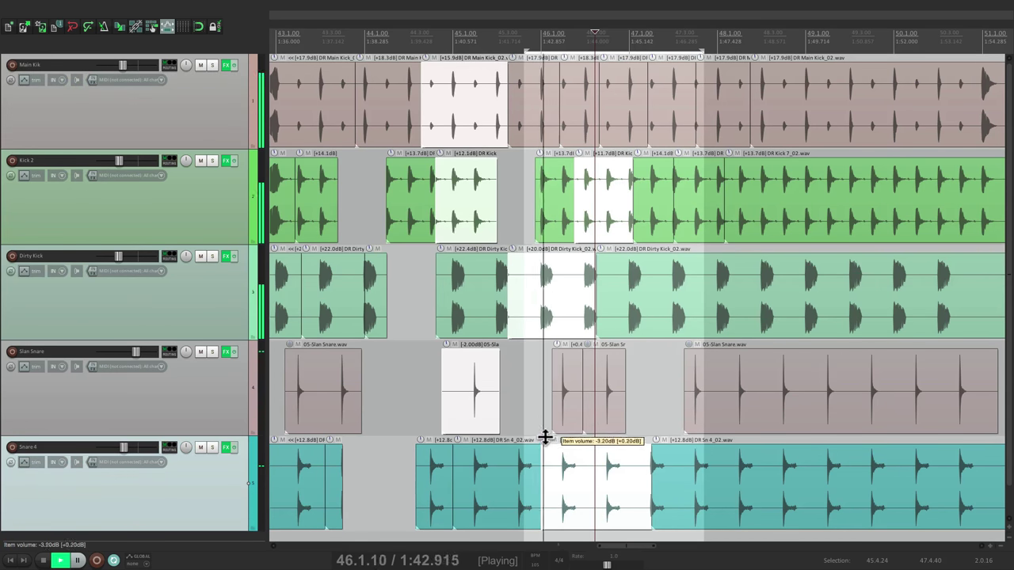
pyautogui.click(432, 366)
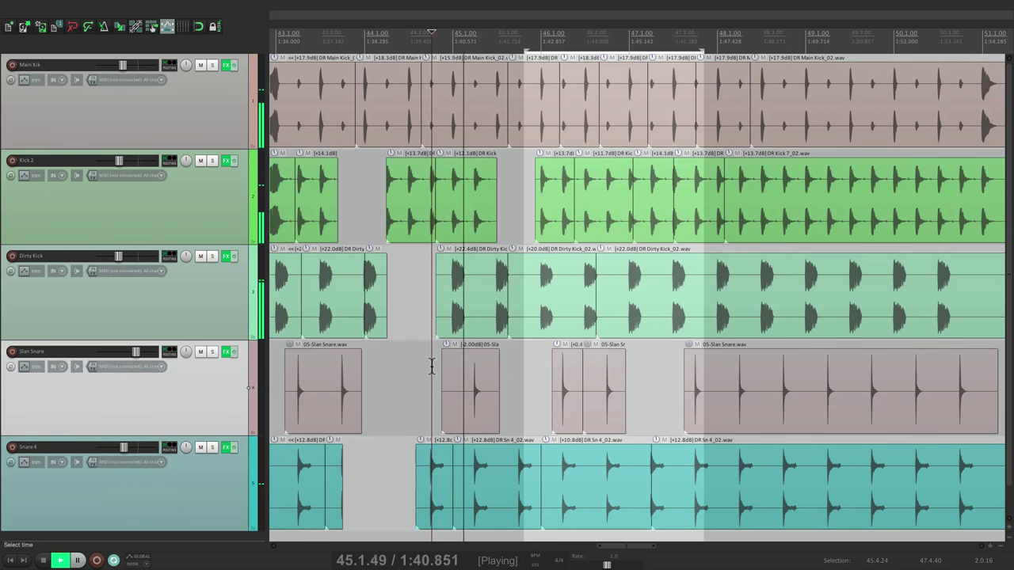
pyautogui.press('space')
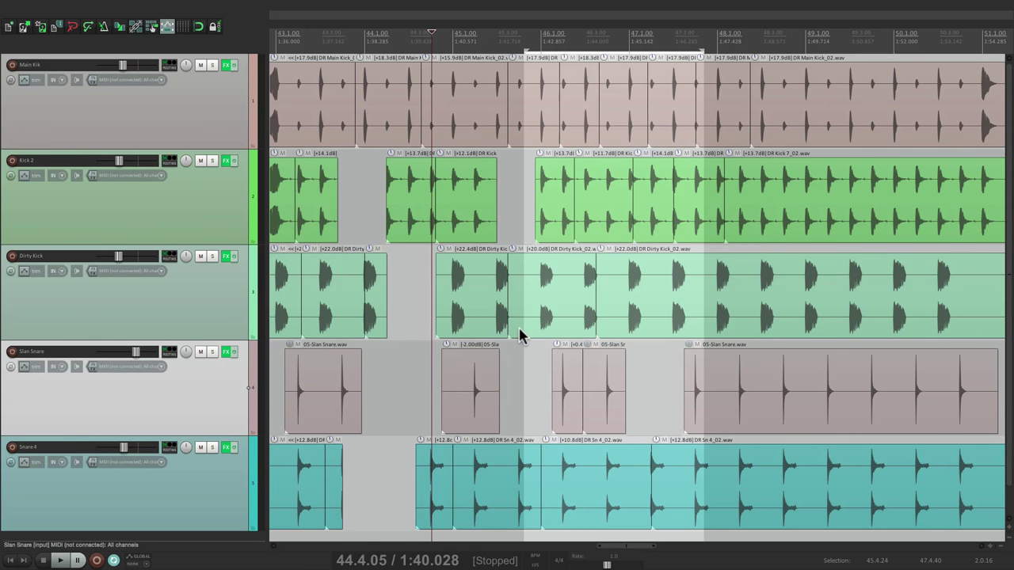
# - Reselect the Dirty Kick item with its grouped items and bring up Preferences
pyautogui.click(518, 326)
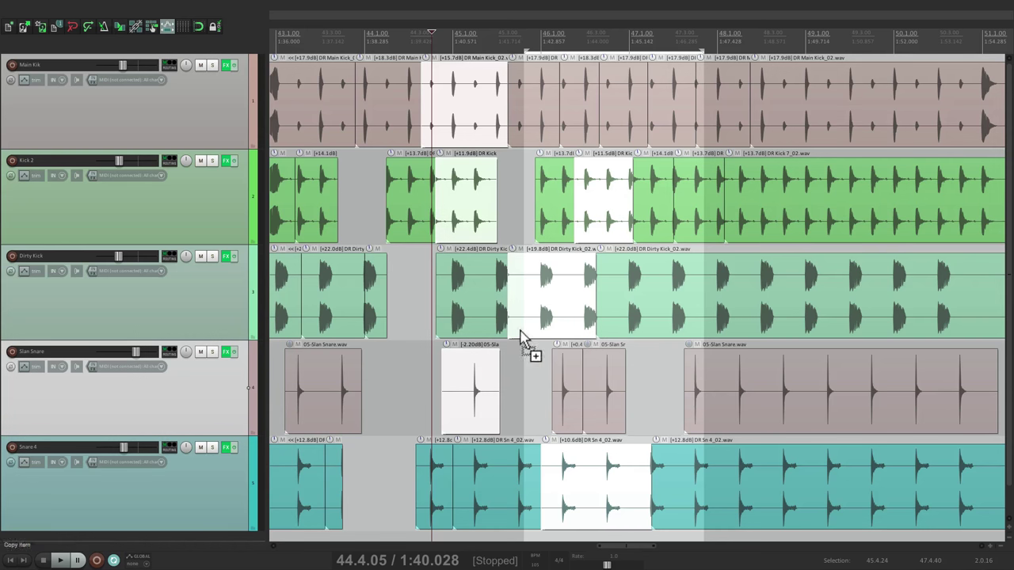
pyautogui.press('super+comma')
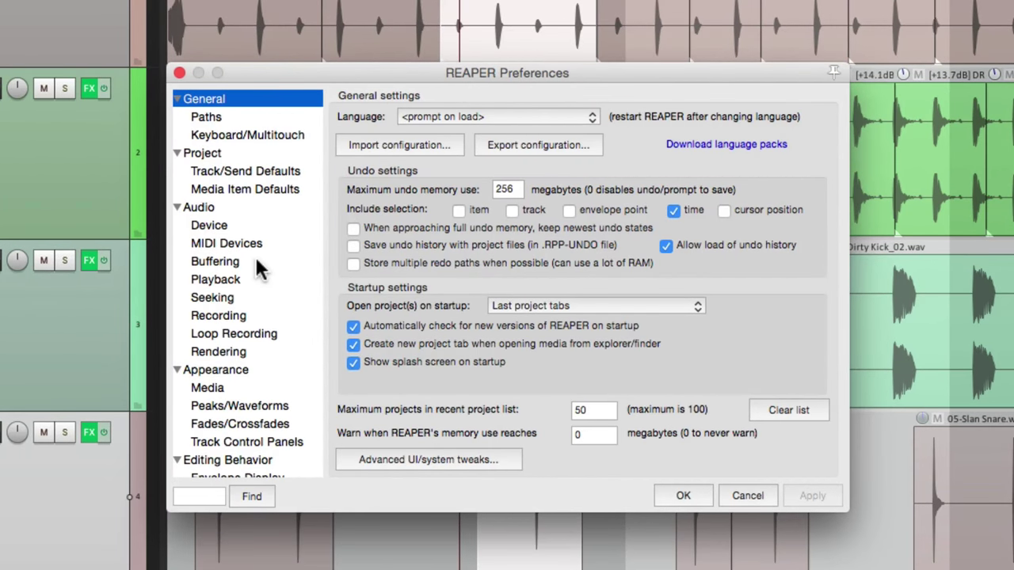
pyautogui.scroll(-5, 256, 262)
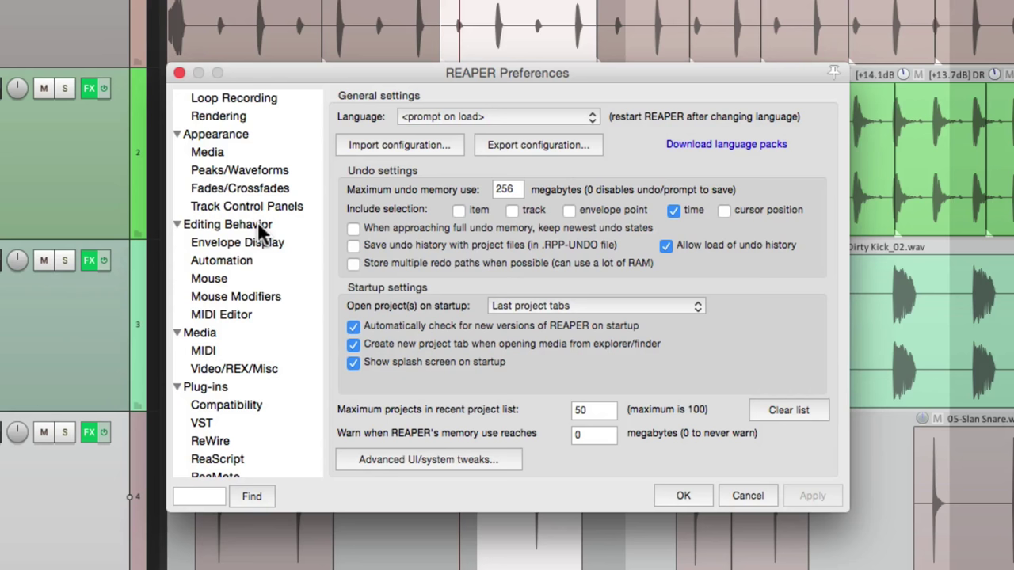
# - Go to Mouse Modifiers and view the Default action's behaviour list without changing it
pyautogui.click(279, 296)
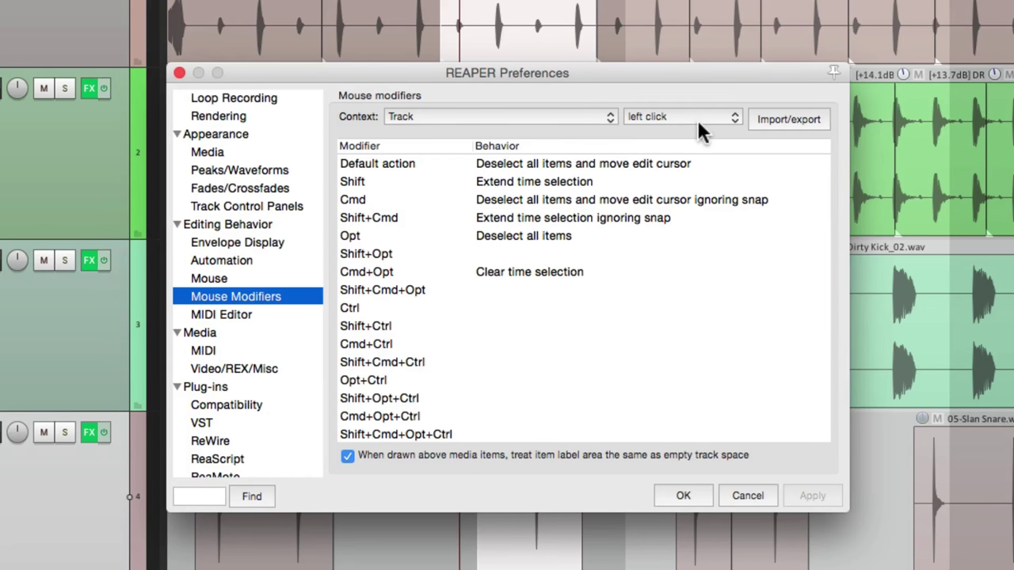
pyautogui.click(573, 170)
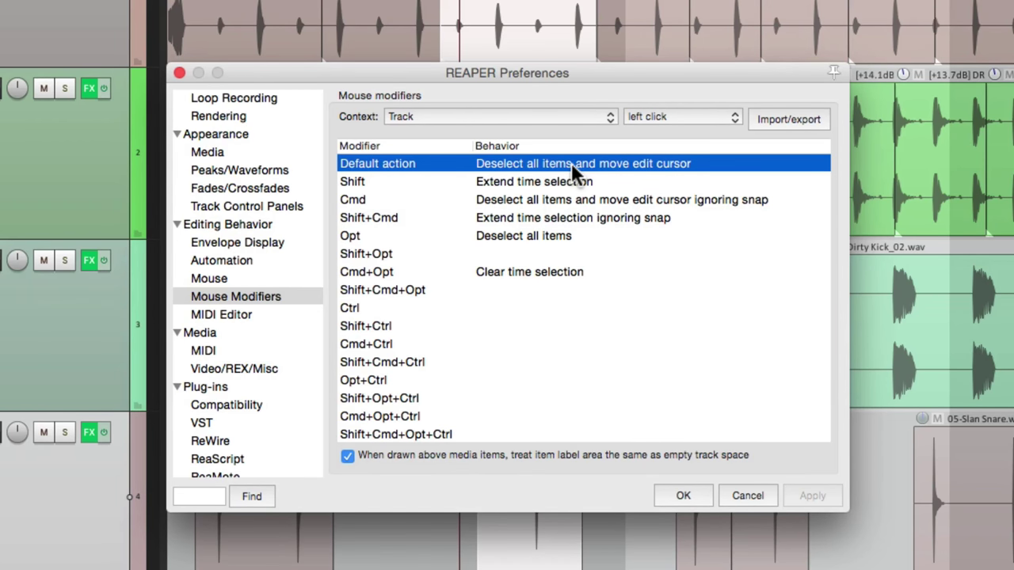
pyautogui.click(572, 166)
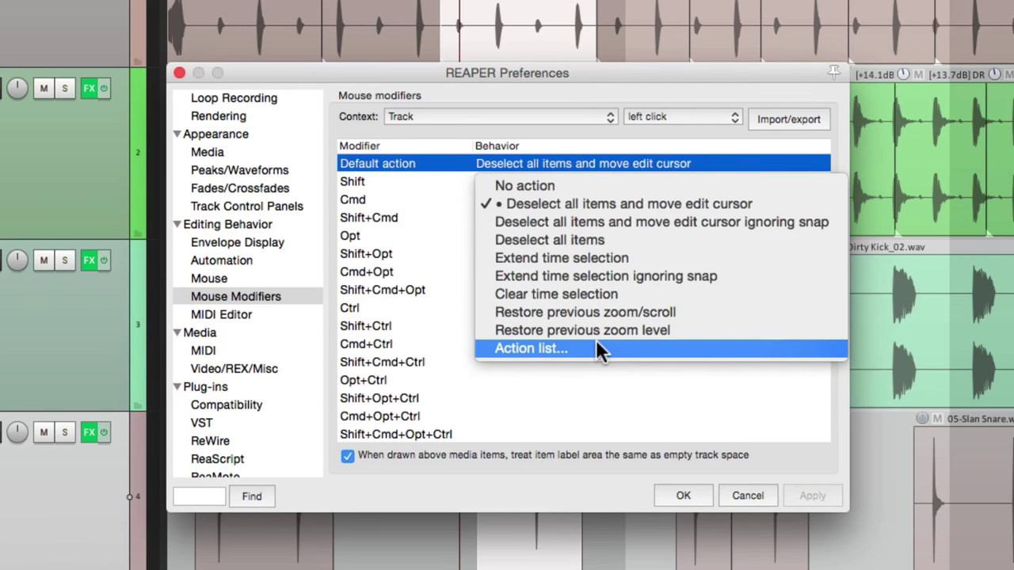
pyautogui.click(559, 396)
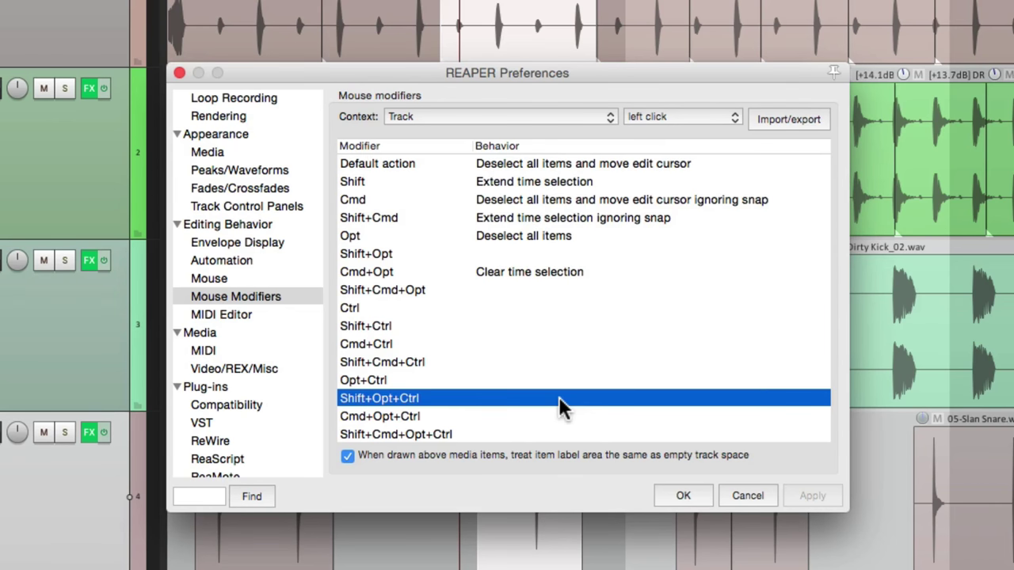
# - Switch the track context to left drag and assign Ctrl to Marquee zoom
pyautogui.click(669, 119)
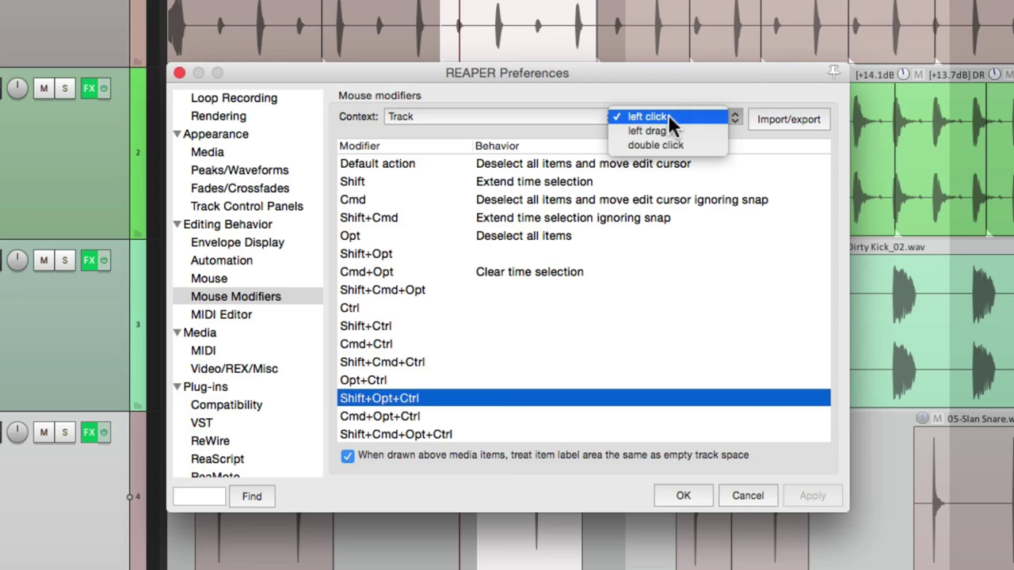
pyautogui.click(675, 132)
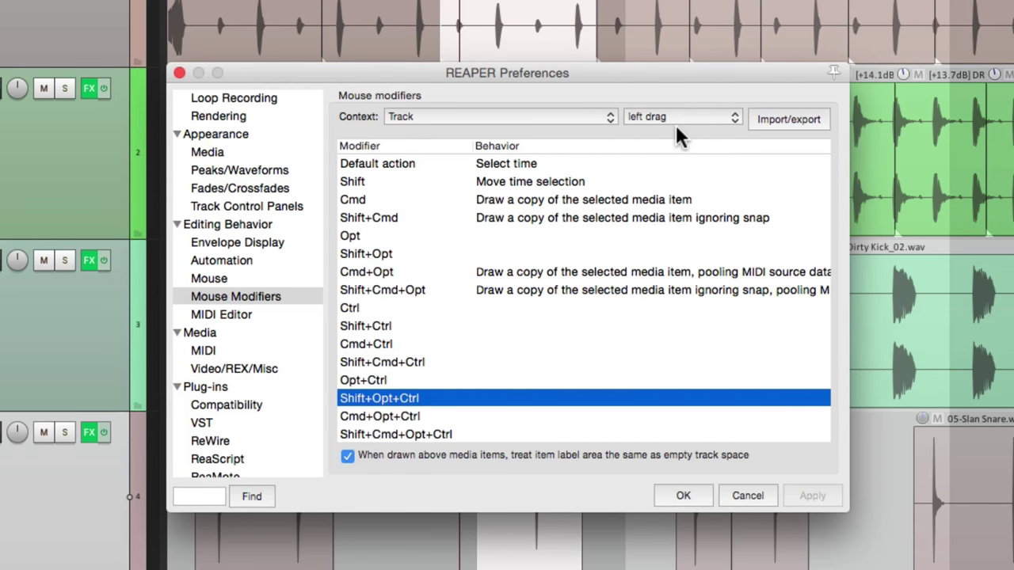
pyautogui.click(507, 309)
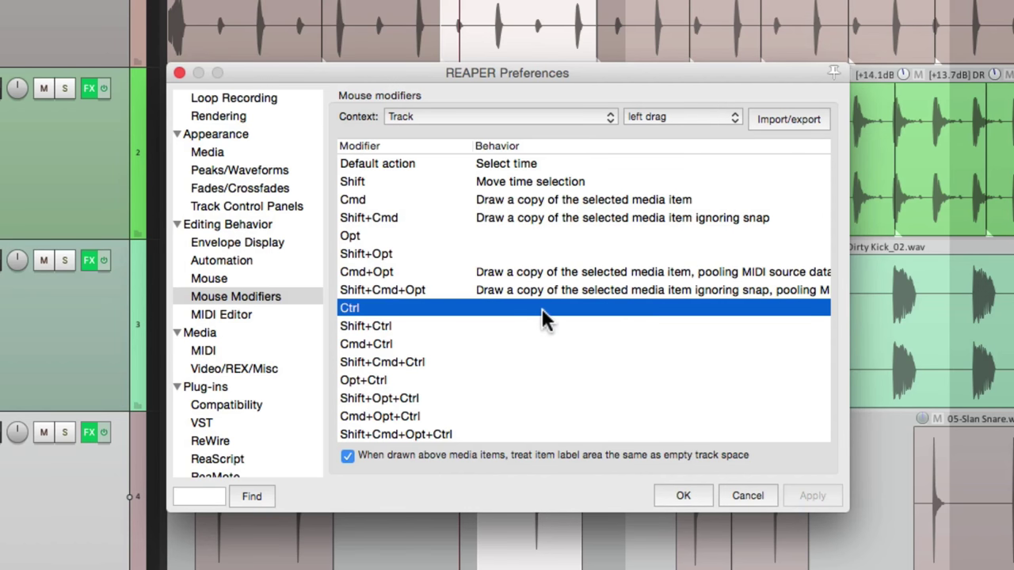
pyautogui.click(500, 309)
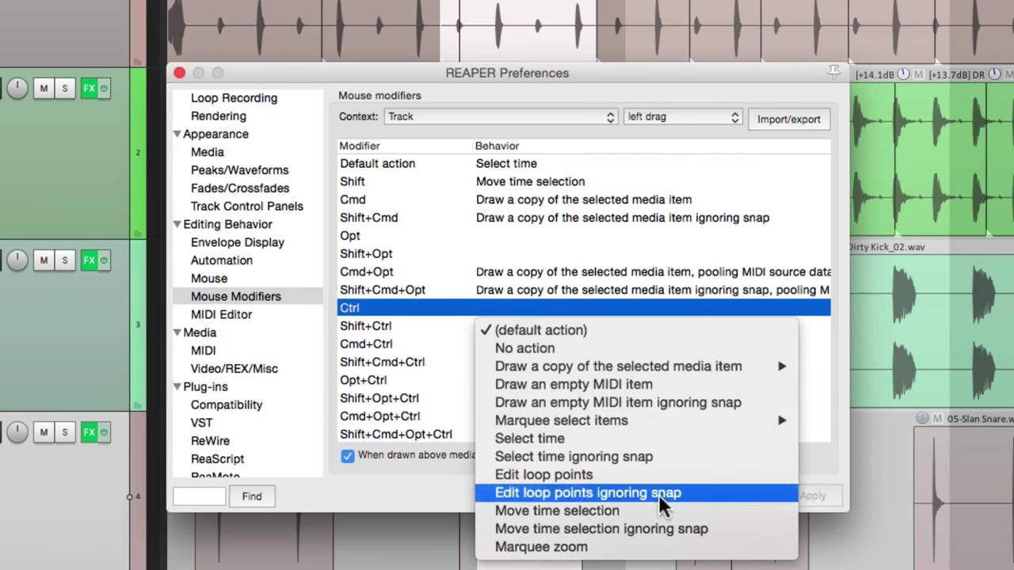
pyautogui.click(631, 557)
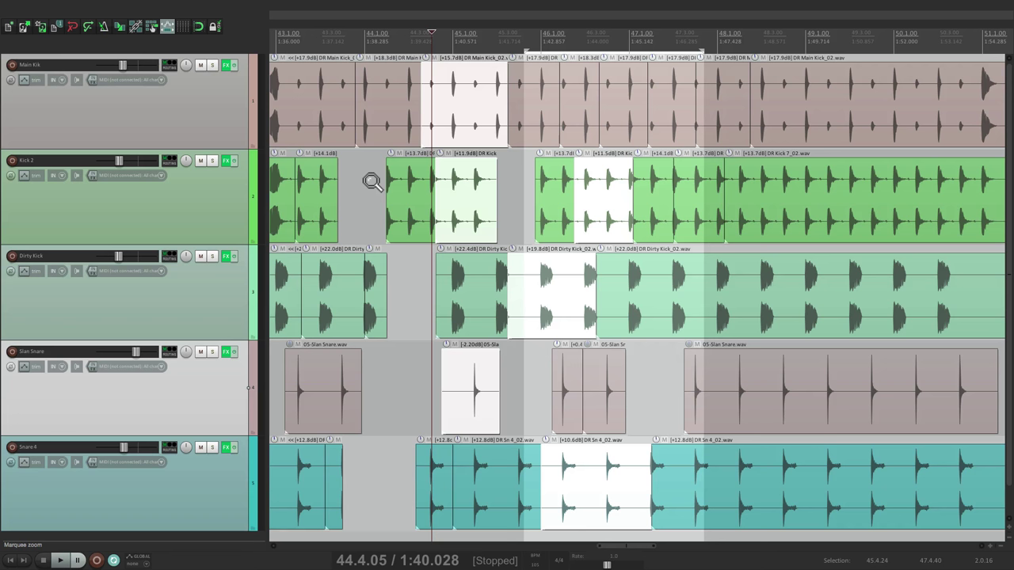
pyautogui.moveTo(369, 176); pyautogui.dragTo(523, 252)
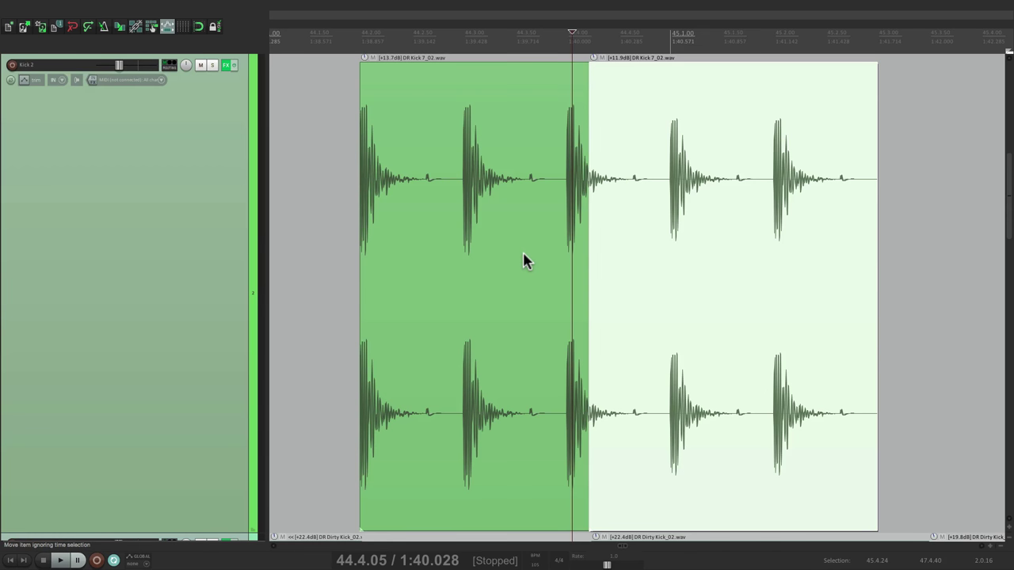
pyautogui.hotkey('ctrl', 'PageDown')
pyautogui.press('z')
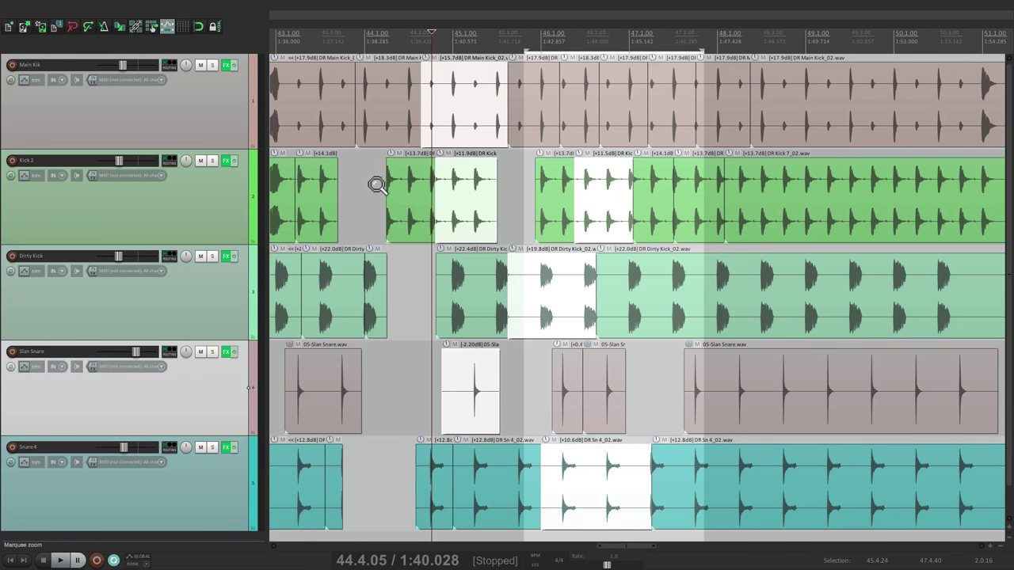
pyautogui.moveTo(375, 183); pyautogui.dragTo(510, 293)
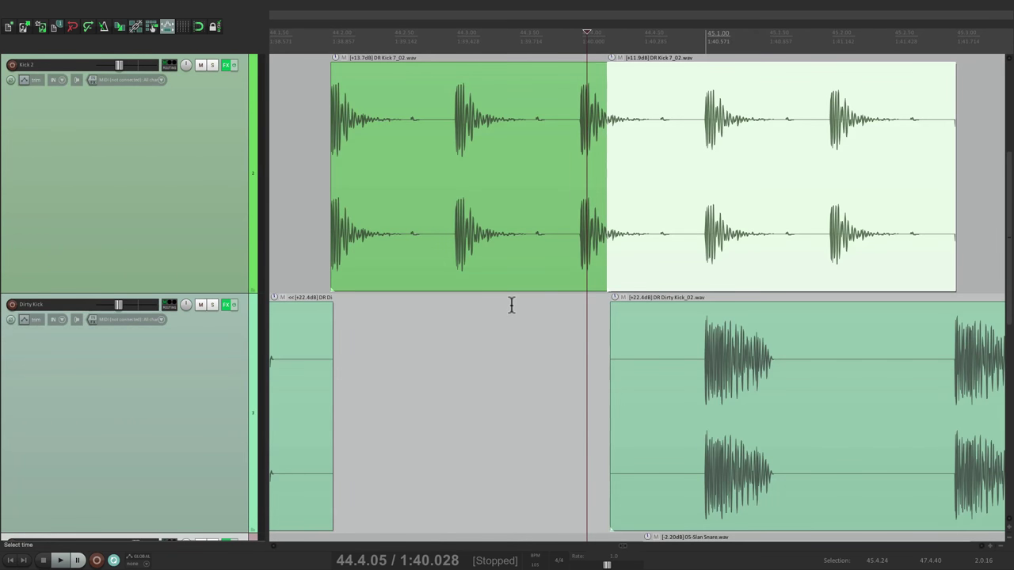
pyautogui.hotkey('ctrl', 'pagedown')
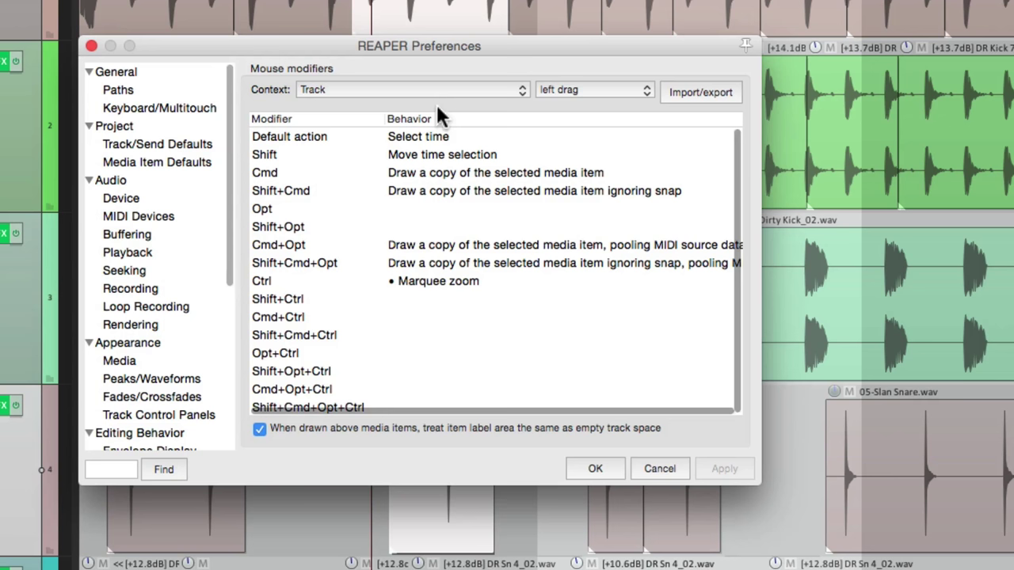
pyautogui.click(569, 88)
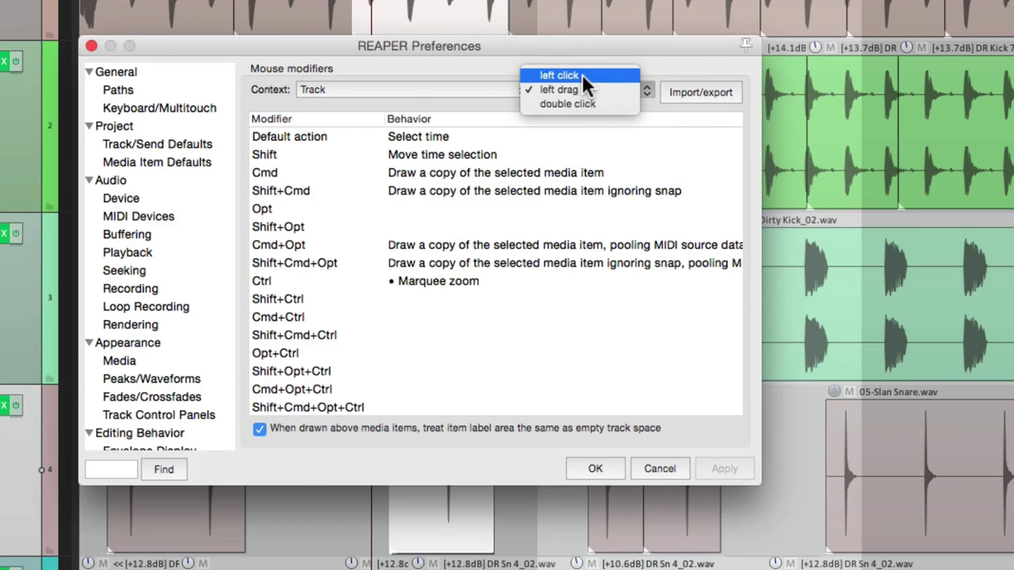
pyautogui.click(582, 73)
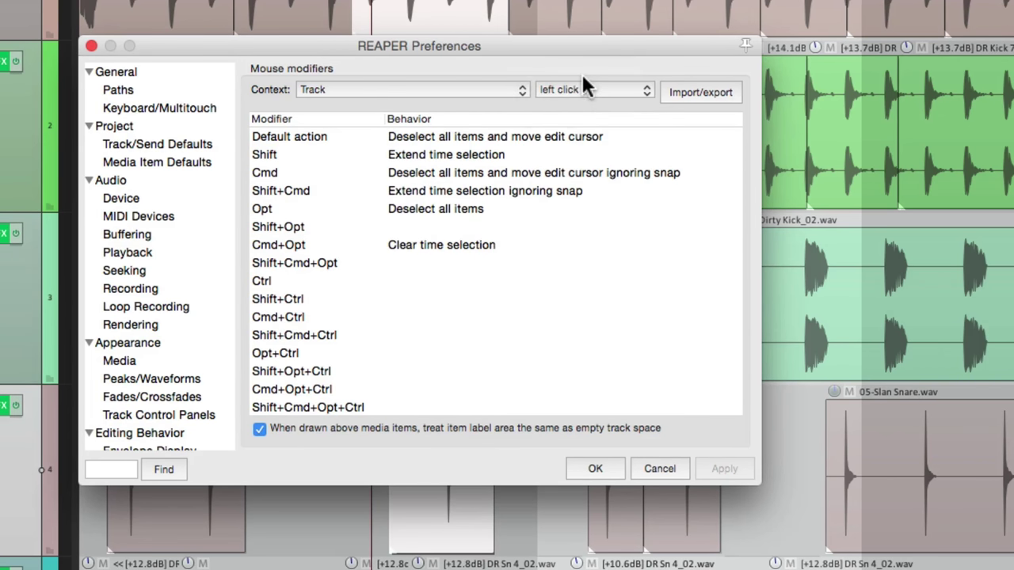
pyautogui.click(339, 283)
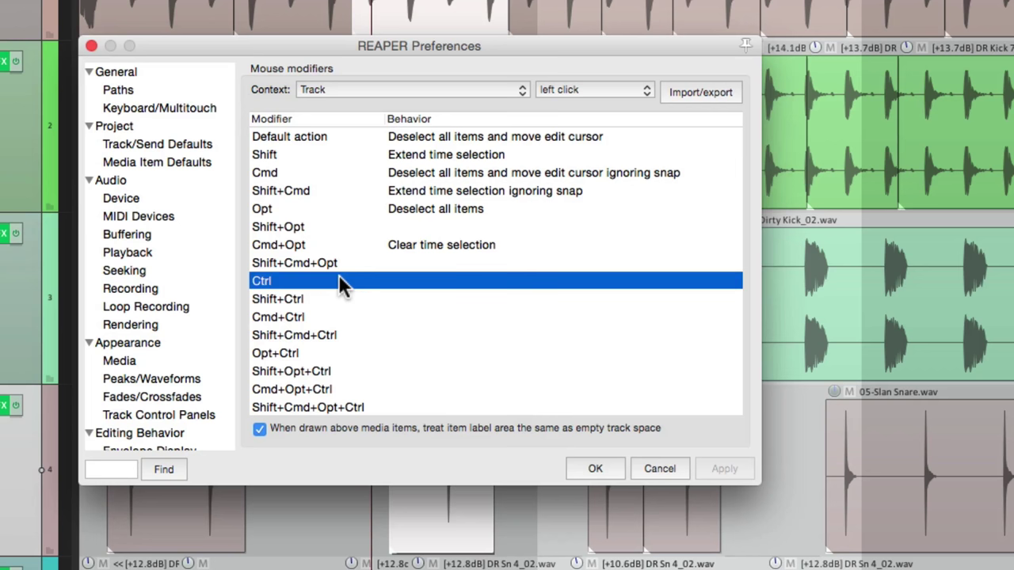
pyautogui.doubleClick(418, 283)
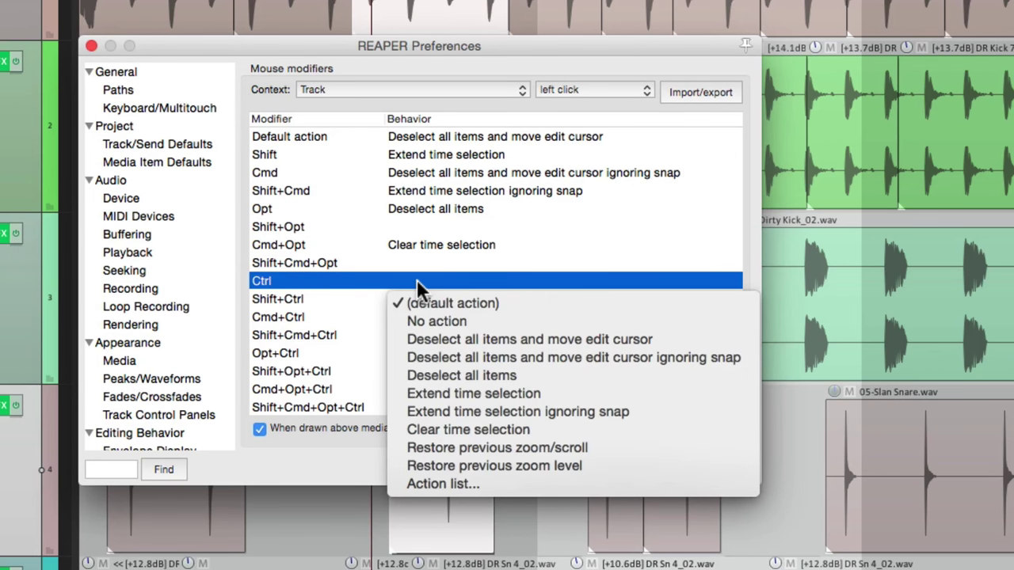
pyautogui.click(519, 298)
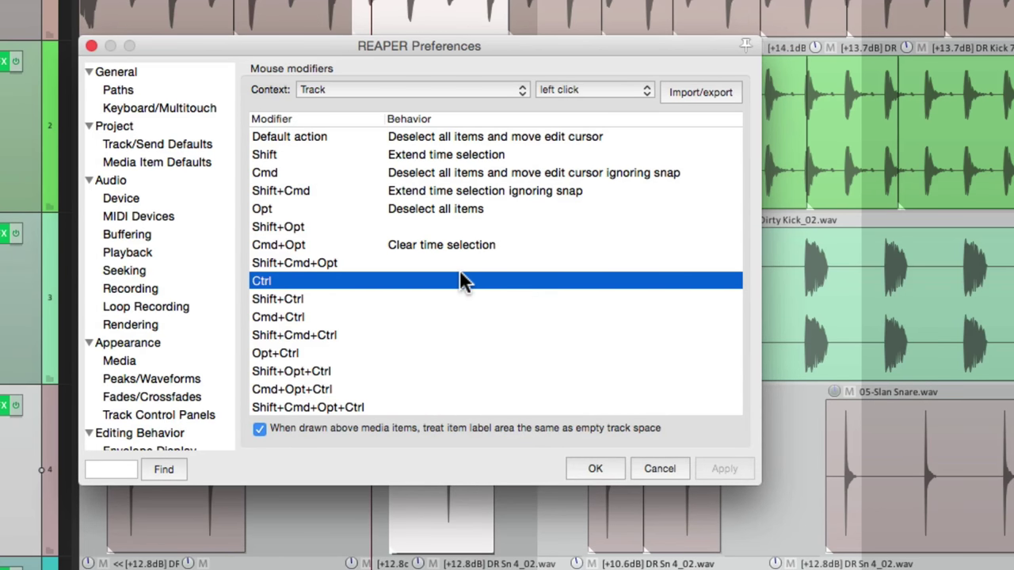
pyautogui.click(595, 468)
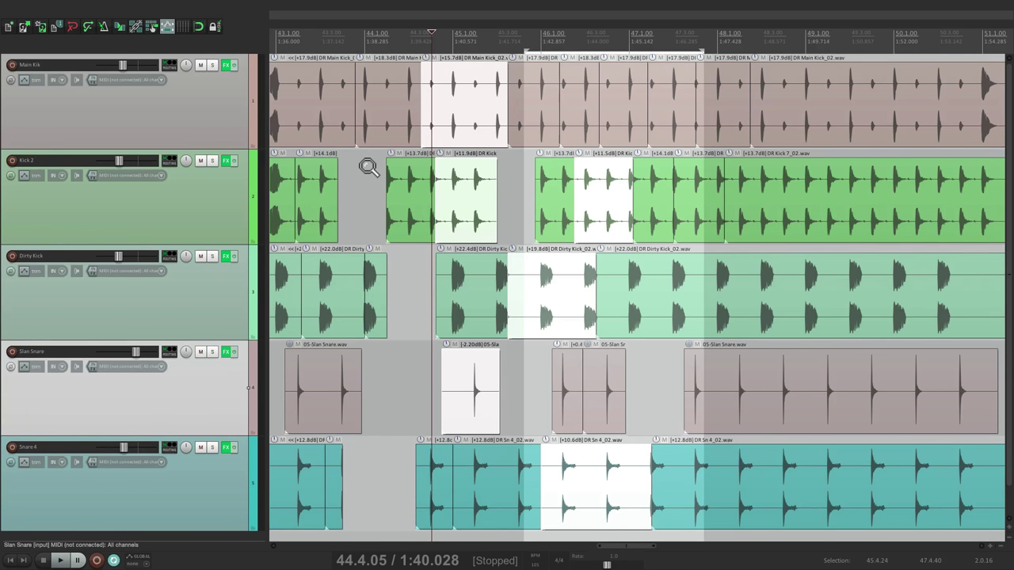
# - Place the cursor in bar 44, start playback, and reseek on Kick 2, Dirty Kick and Slan Snare
pyautogui.click(367, 167)
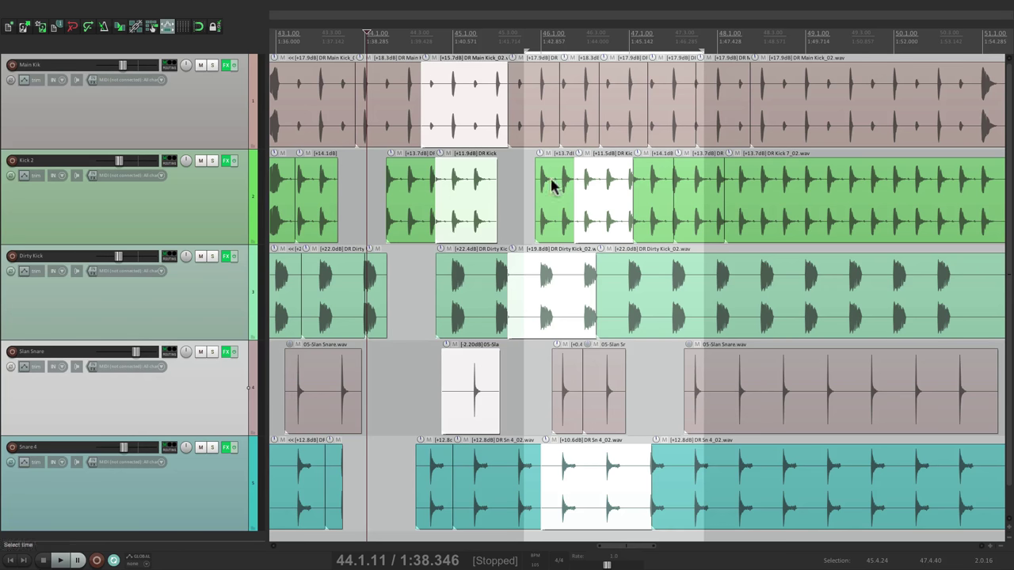
pyautogui.scroll(3, 428, 212)
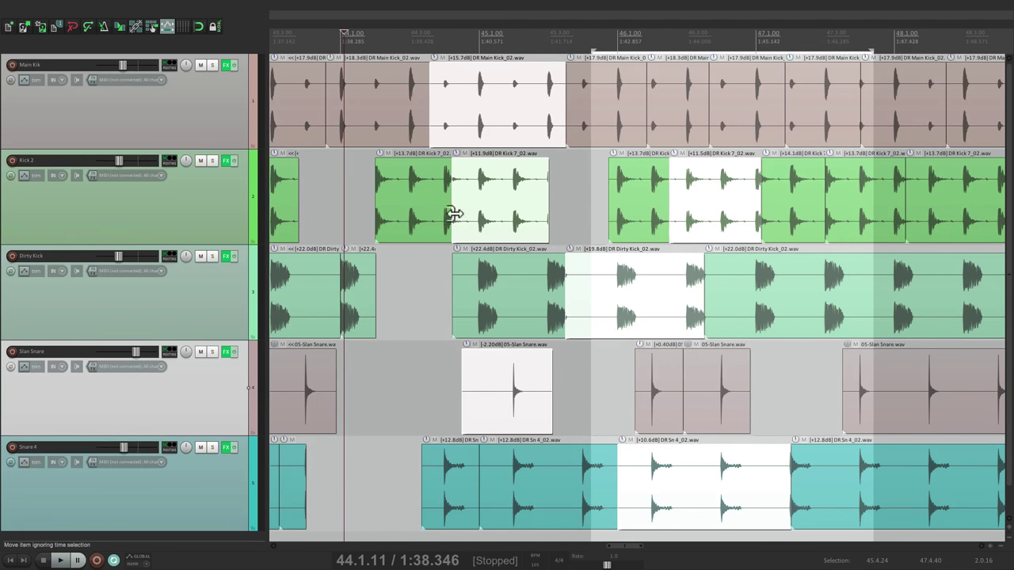
pyautogui.click(365, 38)
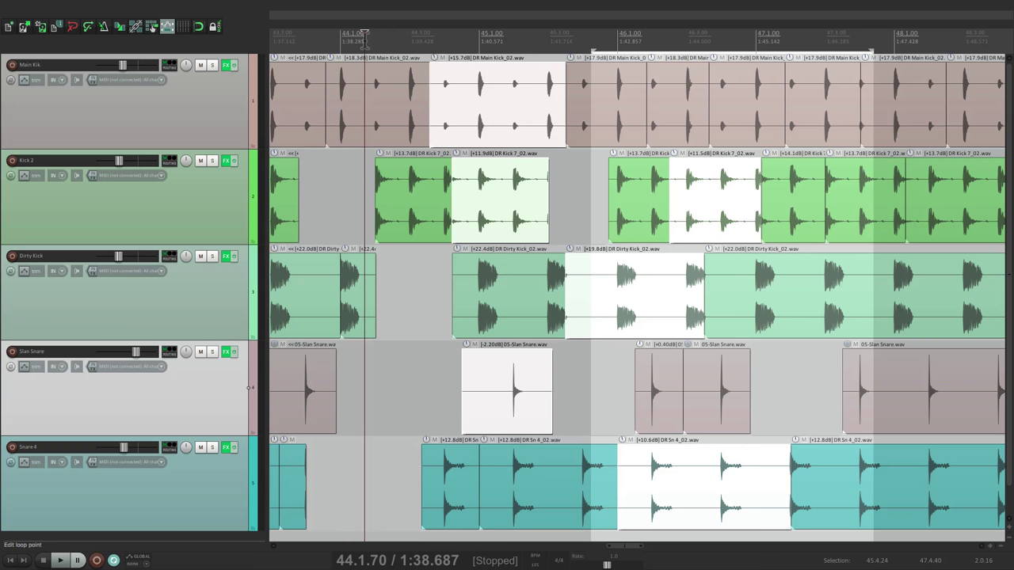
pyautogui.press('space')
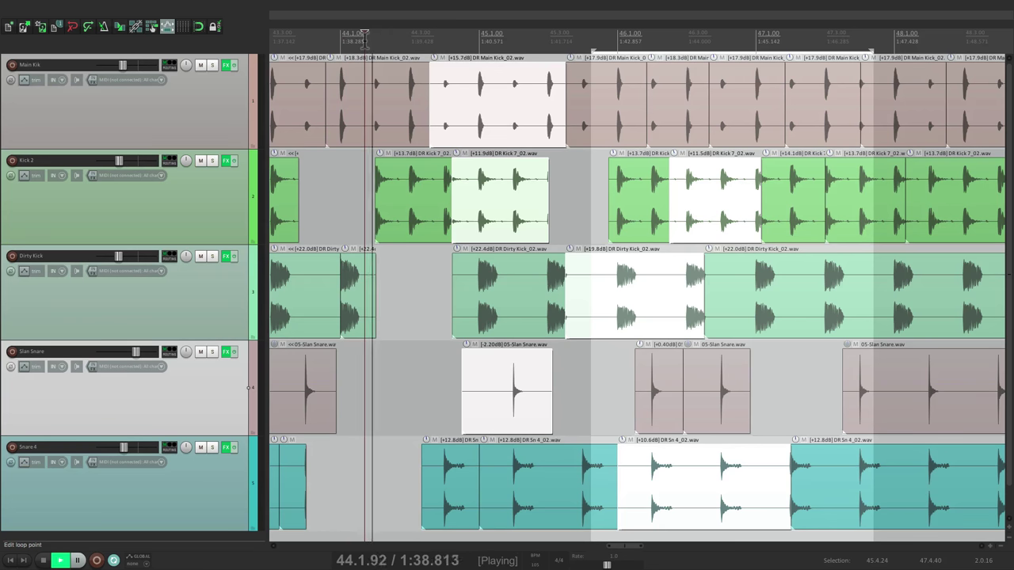
pyautogui.click(343, 173)
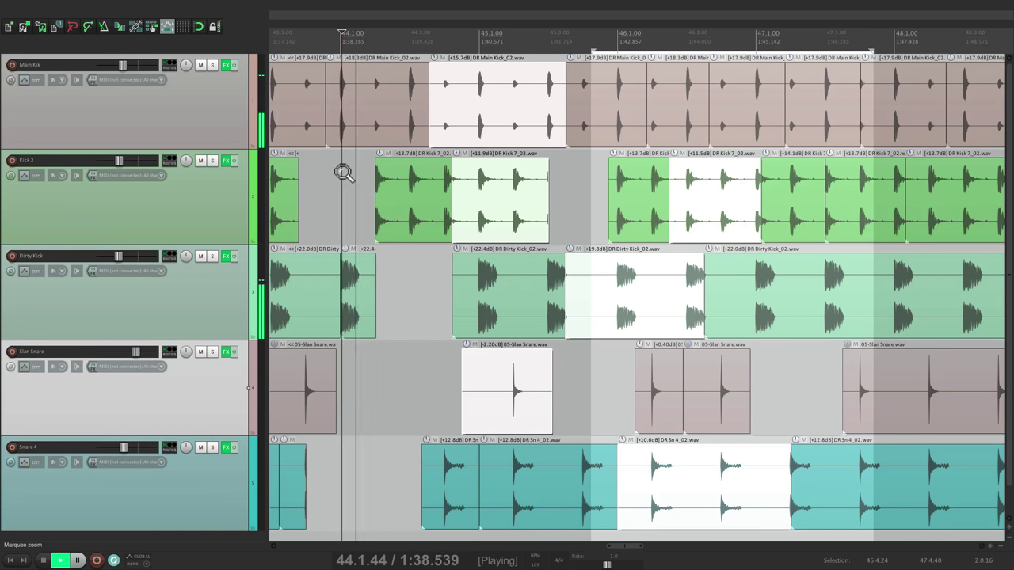
pyautogui.click(409, 270)
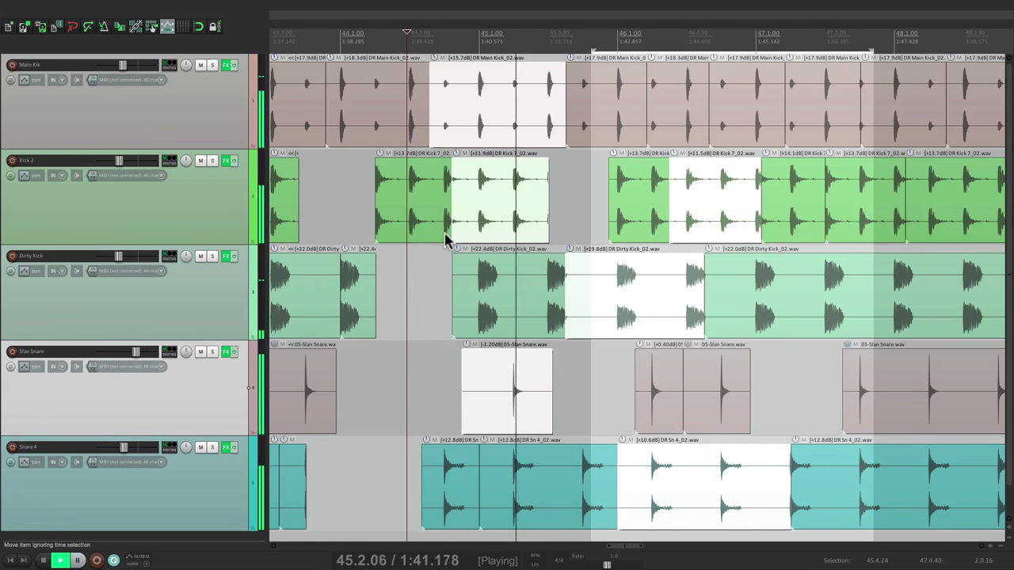
pyautogui.click(584, 366)
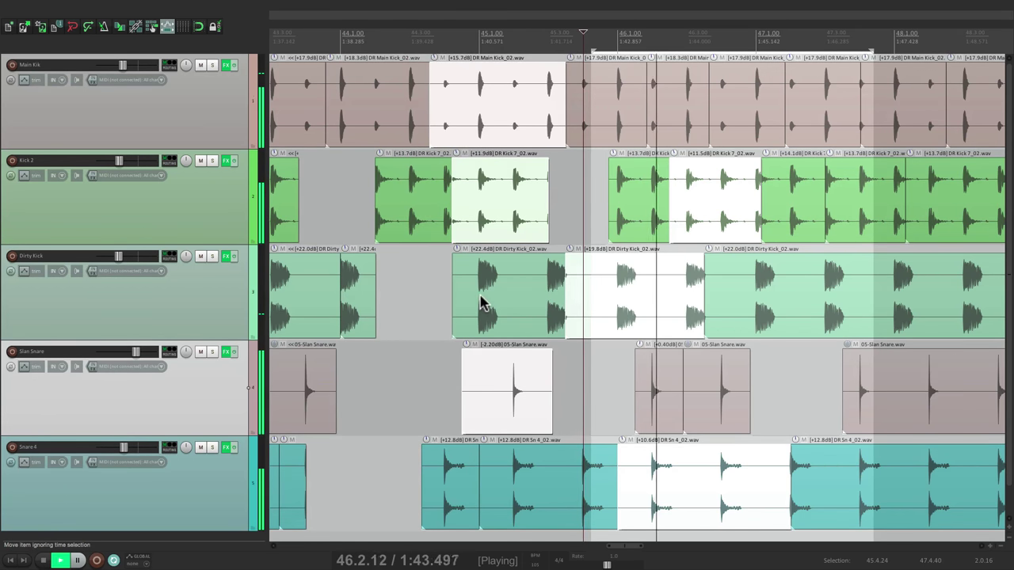
# - Reseek playback to later Slan Snare and Kick 2 points and the timeline, then stop
pyautogui.hscroll(3, 480, 301)
pyautogui.click(607, 376)
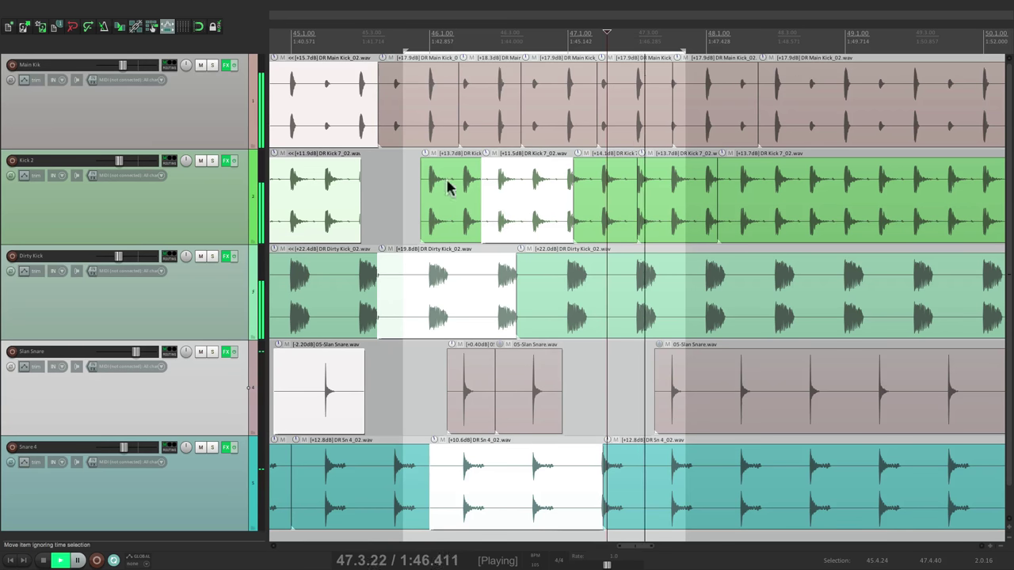
pyautogui.click(384, 171)
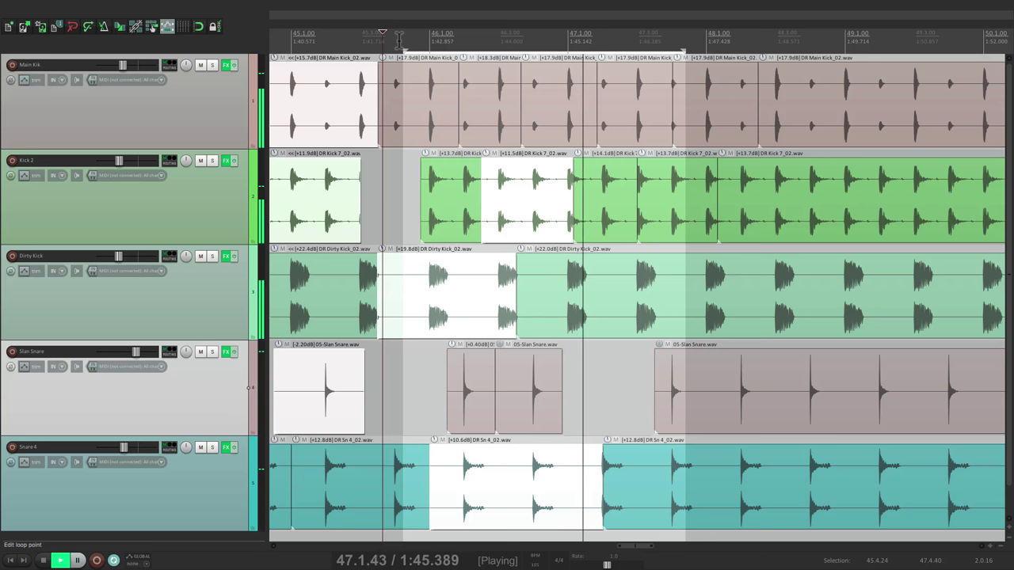
pyautogui.click(399, 154)
pyautogui.hscroll(-3, 479, 166)
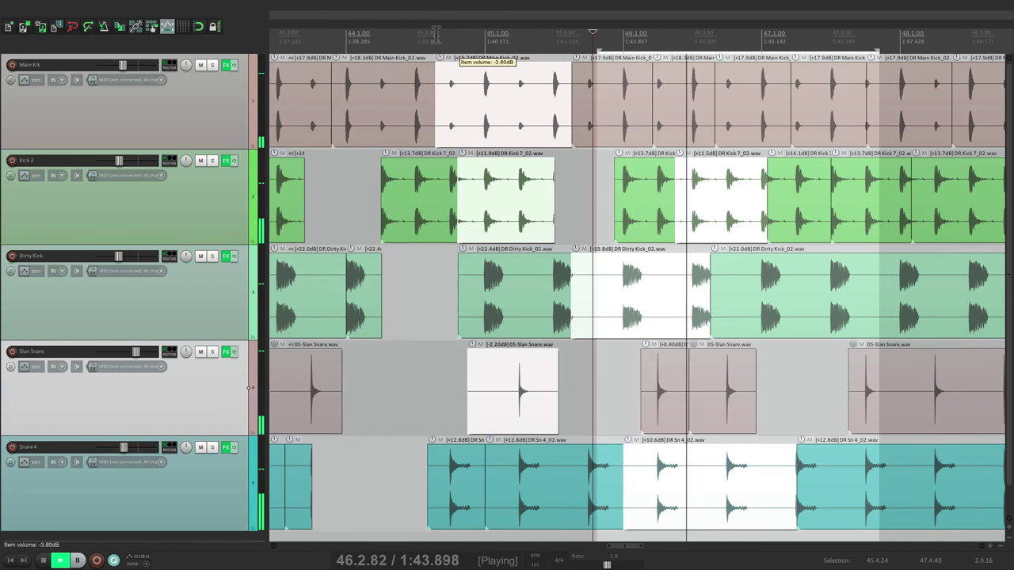
pyautogui.click(408, 37)
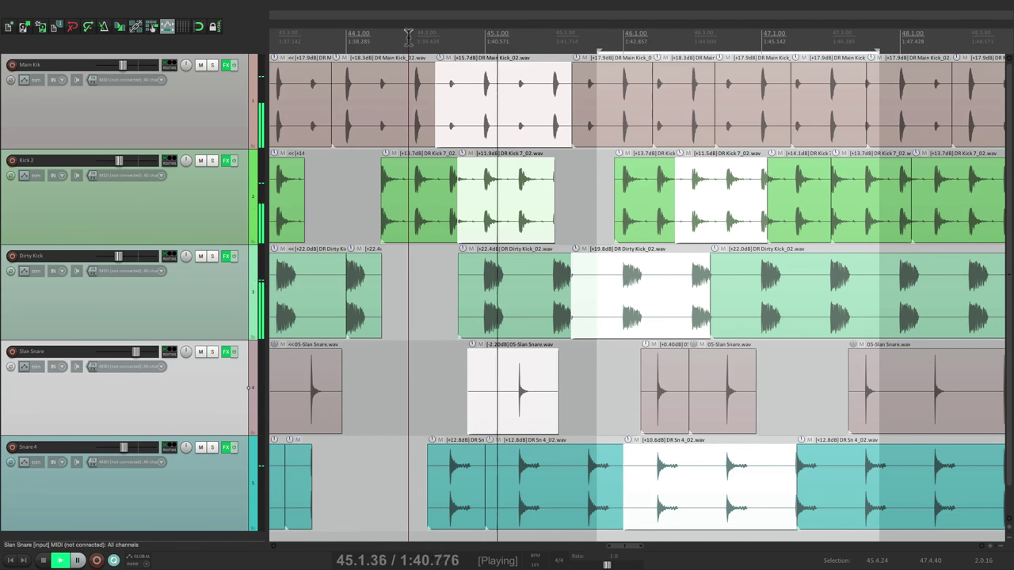
pyautogui.press('space')
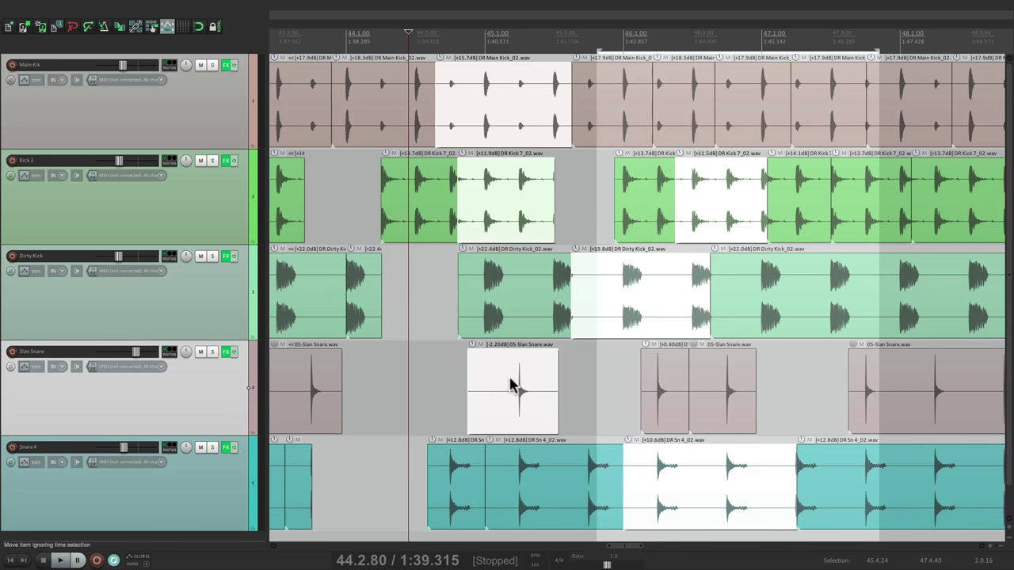
# - Play again, reseek to later points and back into bar 45, then stop at 44.3.38
pyautogui.press('space')
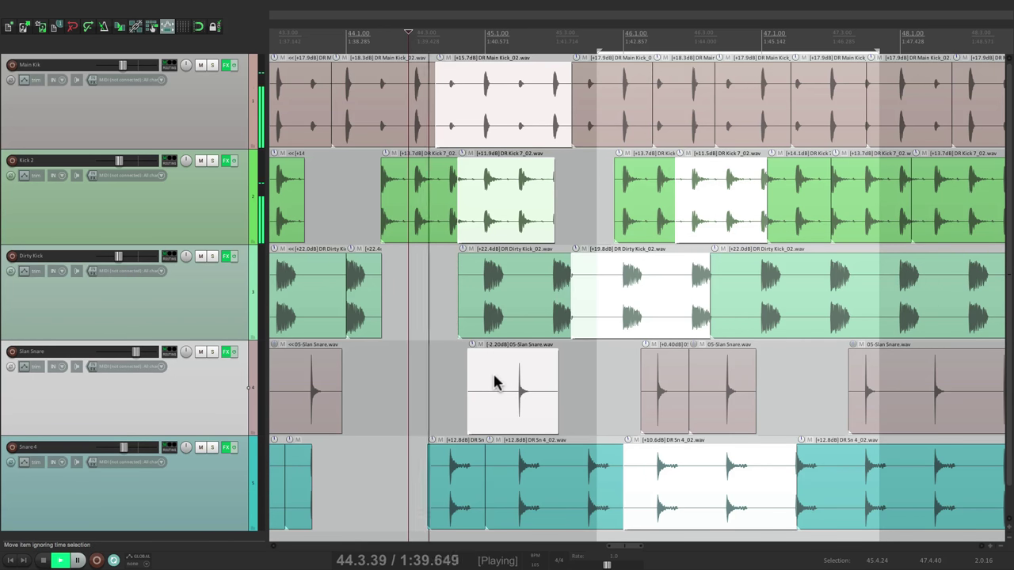
pyautogui.click(452, 362)
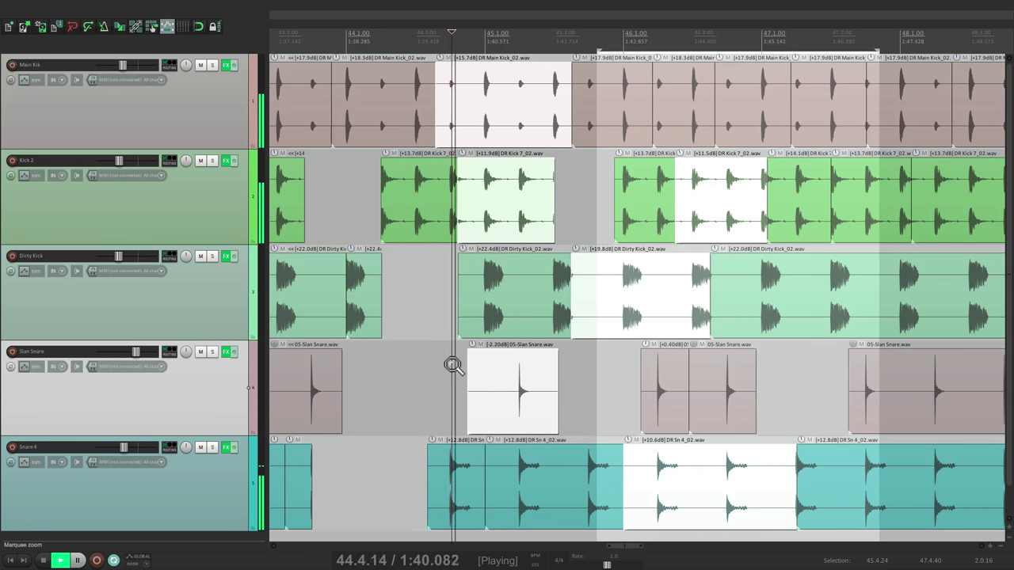
pyautogui.click(623, 366)
pyautogui.hscroll(-5, 481, 373)
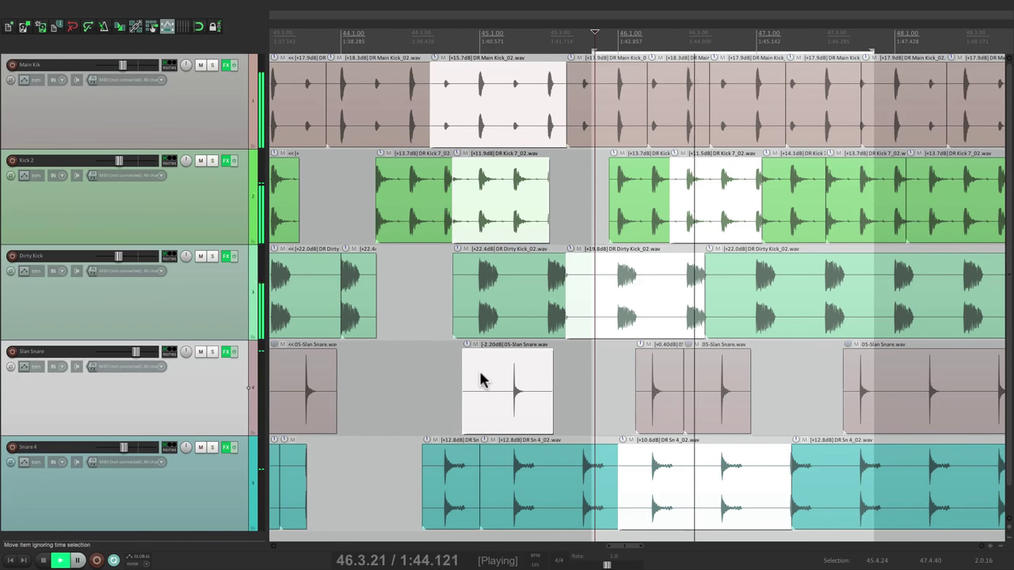
pyautogui.click(423, 36)
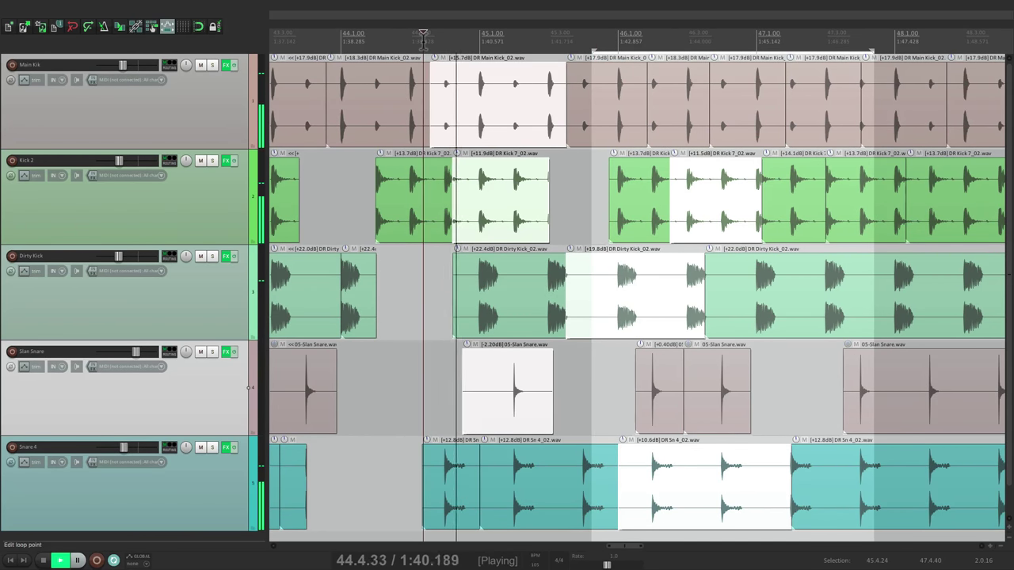
pyautogui.press('space')
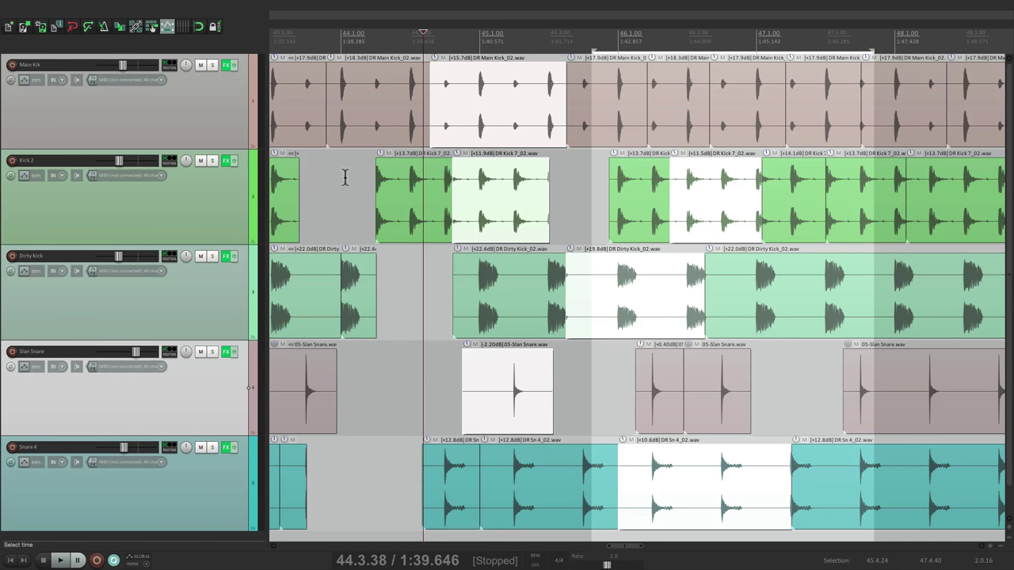
# - Play the drums, reseek at five points inside the items, and stop at 45.3.83
pyautogui.press('space')
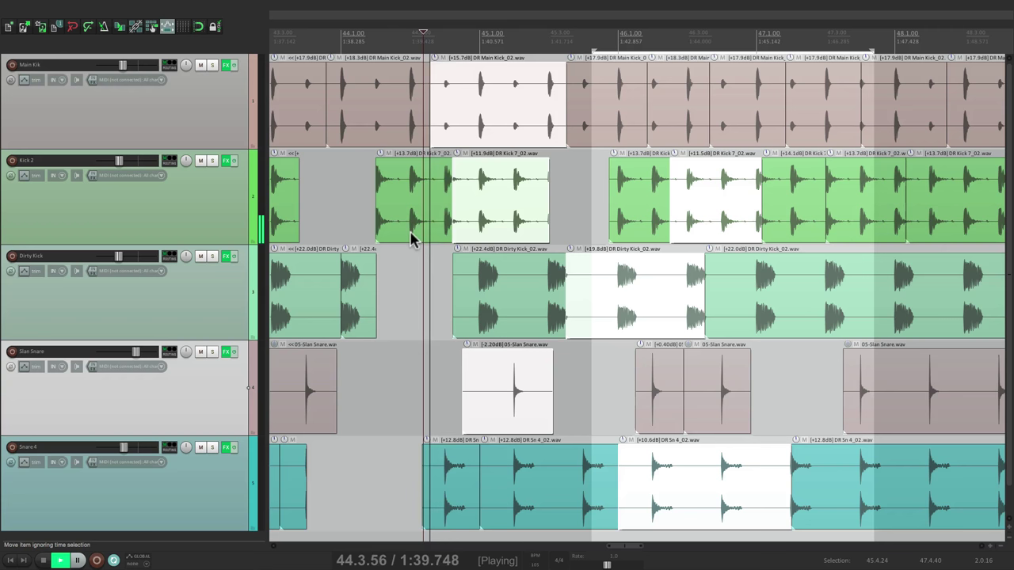
pyautogui.click(411, 152)
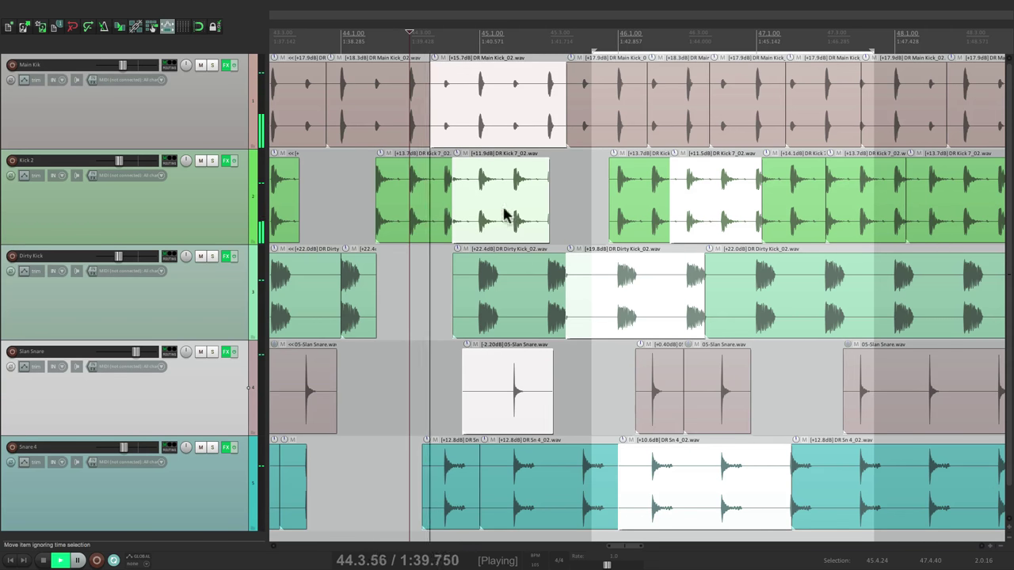
pyautogui.click(529, 249)
pyautogui.hscroll(3, 491, 265)
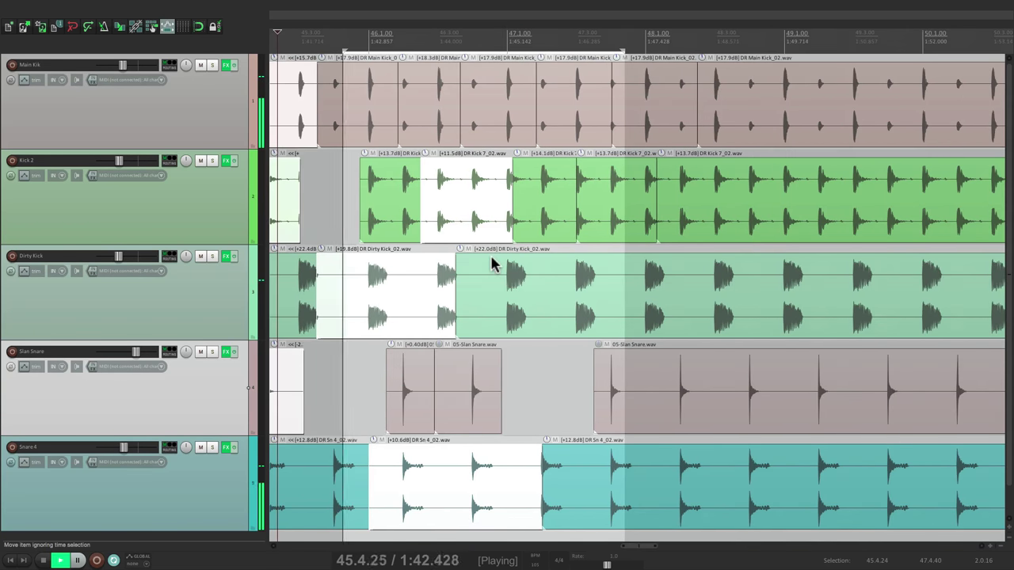
pyautogui.click(493, 248)
pyautogui.click(557, 370)
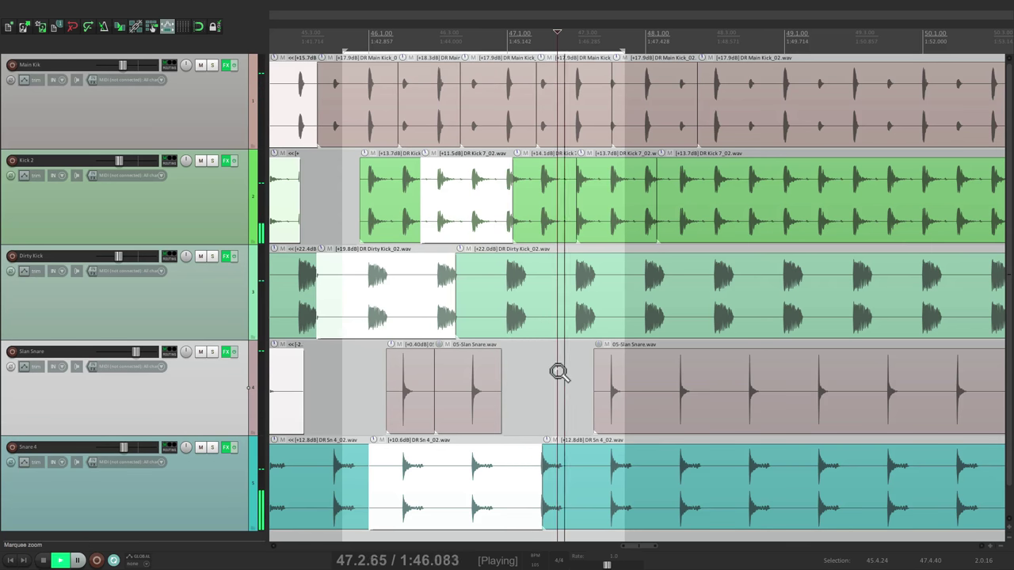
pyautogui.click(329, 188)
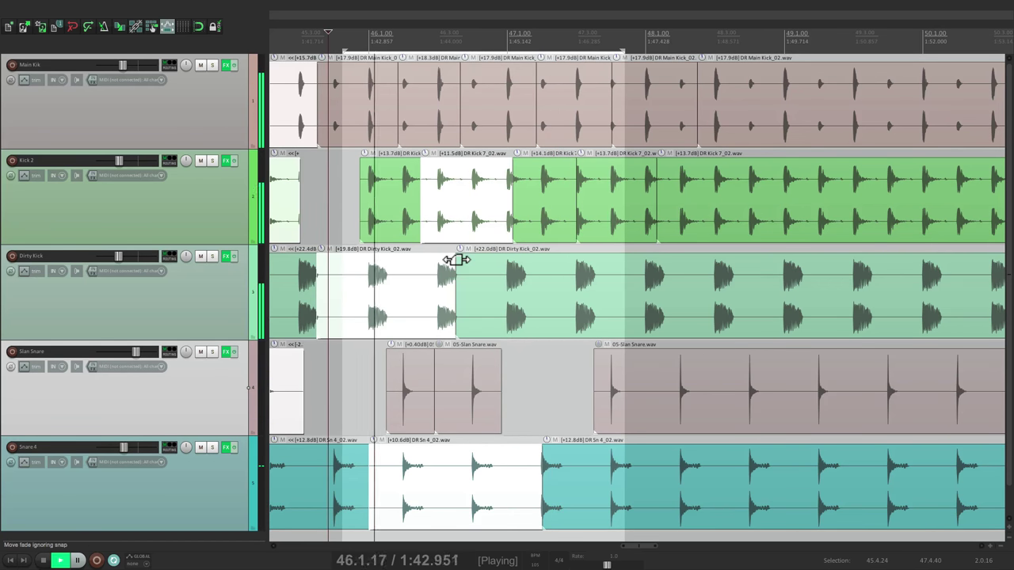
pyautogui.press('space')
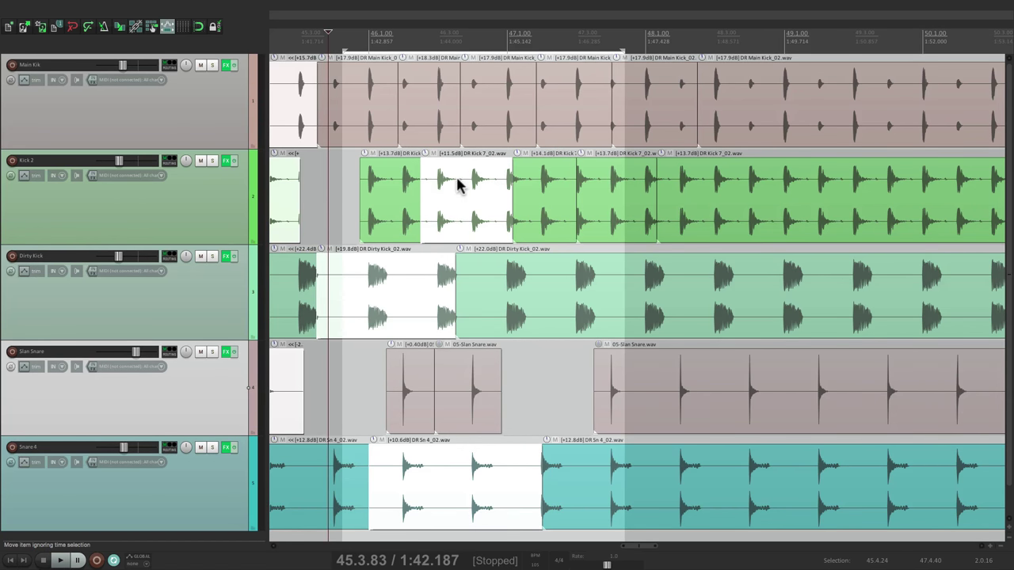
pyautogui.hscroll(-3, 457, 185)
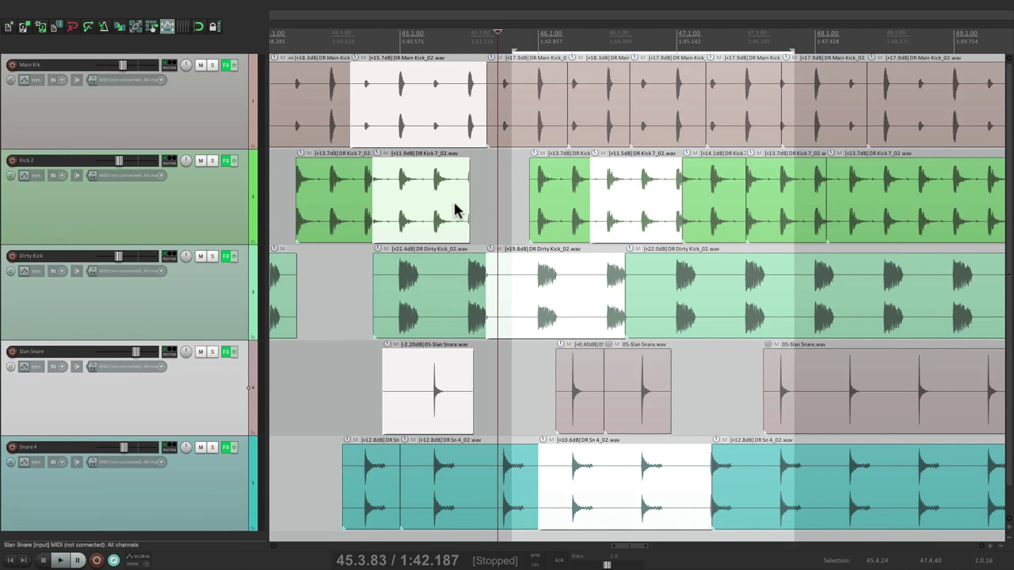
# - Open the mouse modifier preferences and switch the context to Media item
pyautogui.press('super+comma')
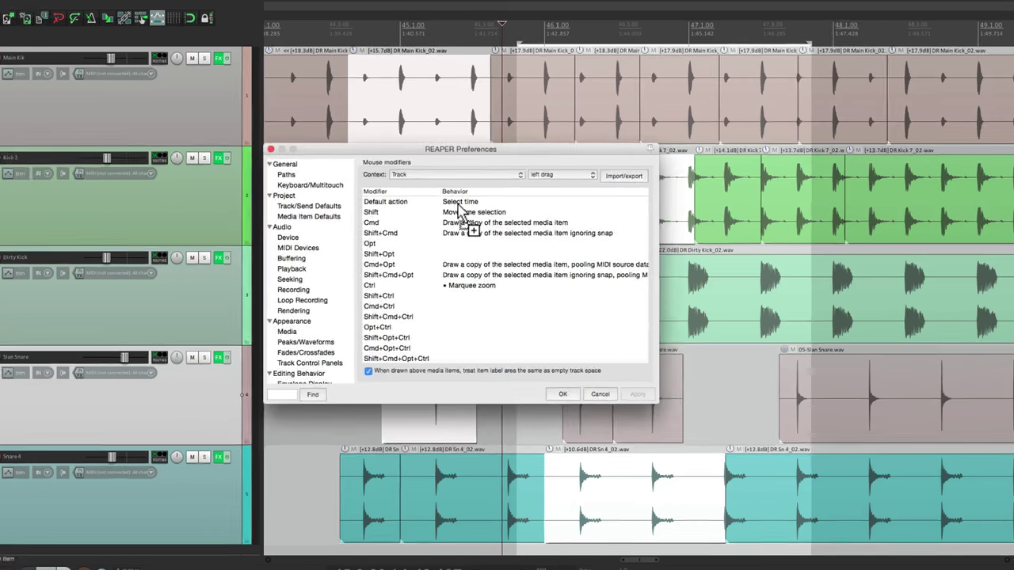
pyautogui.click(501, 143)
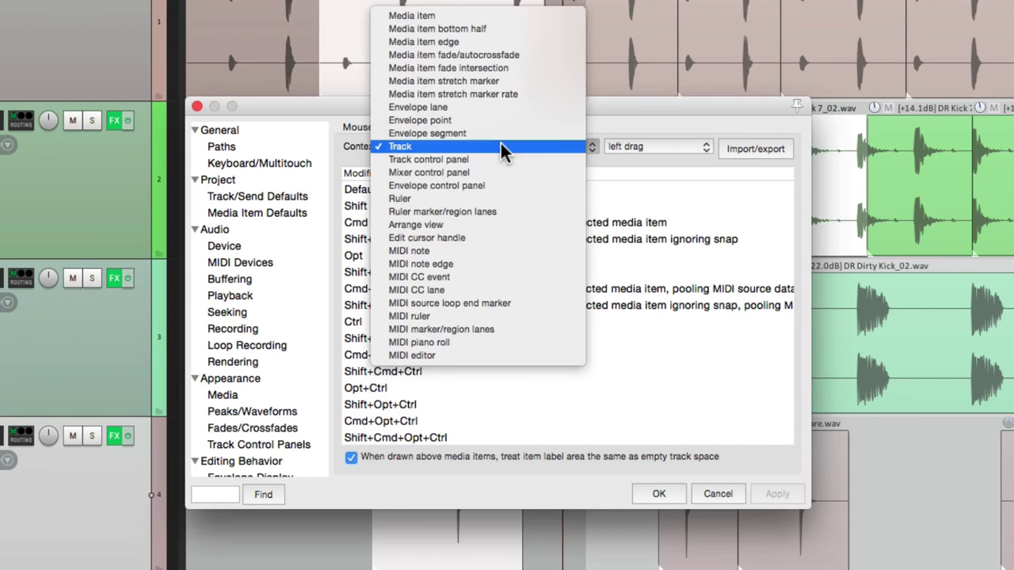
pyautogui.click(499, 18)
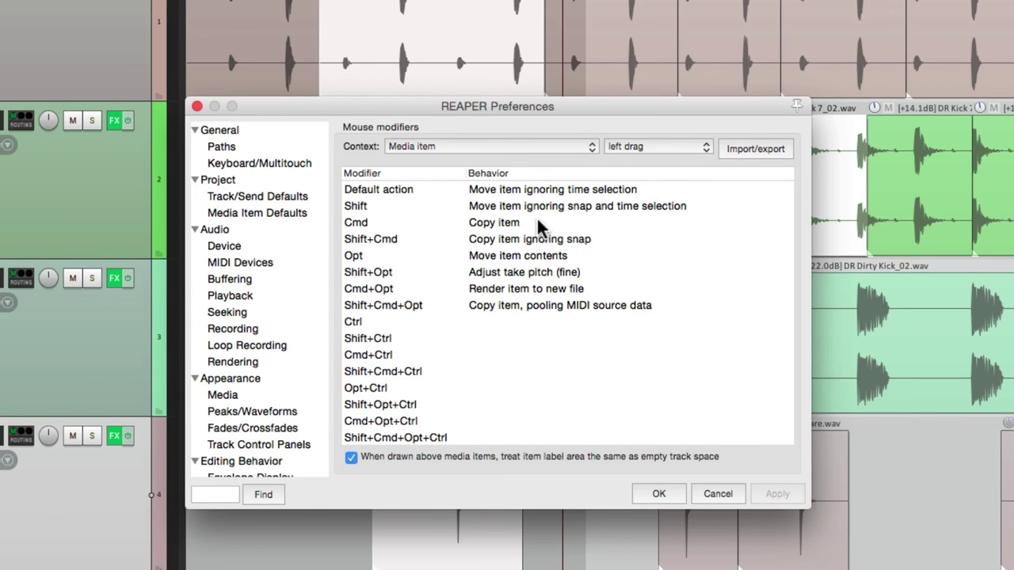
# - Set the Ctrl left-drag behaviour on media items to Marquee zoom
pyautogui.click(499, 325)
pyautogui.doubleClick(498, 320)
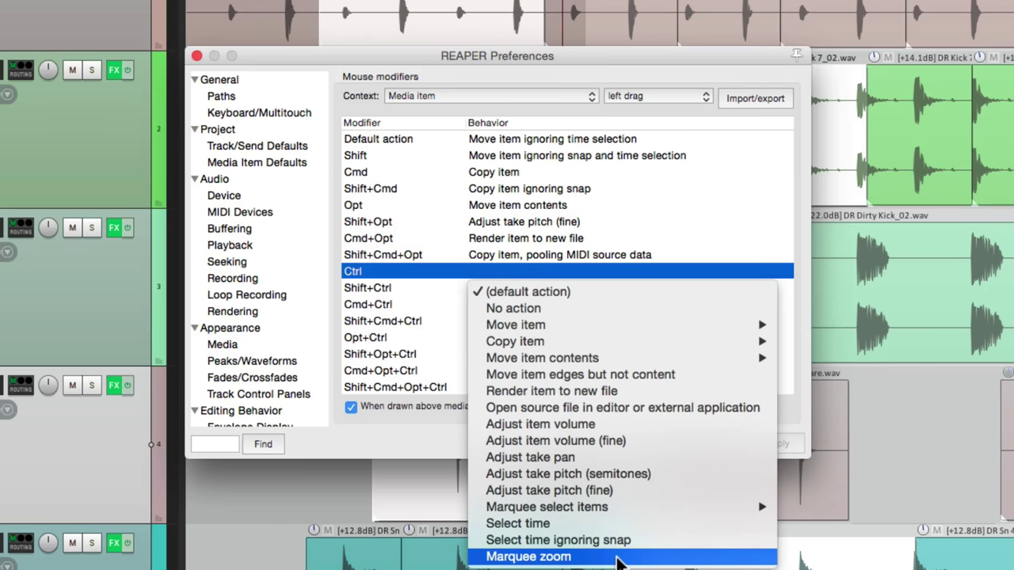
pyautogui.click(555, 557)
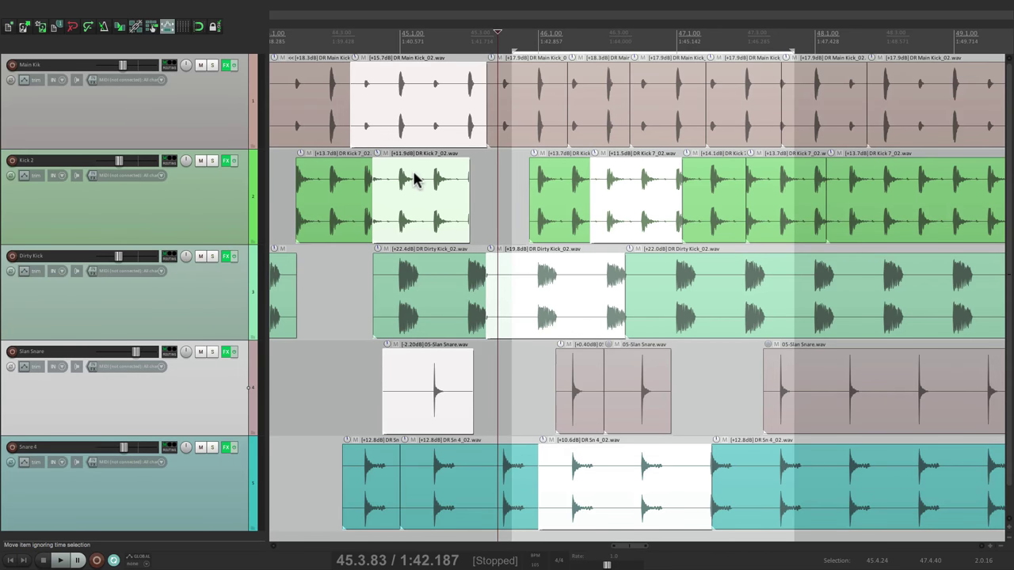
# - Ctrl-drag over one Kick 2 hit to marquee zoom in, then zoom back out to the full arrangement
pyautogui.press('ctrl')
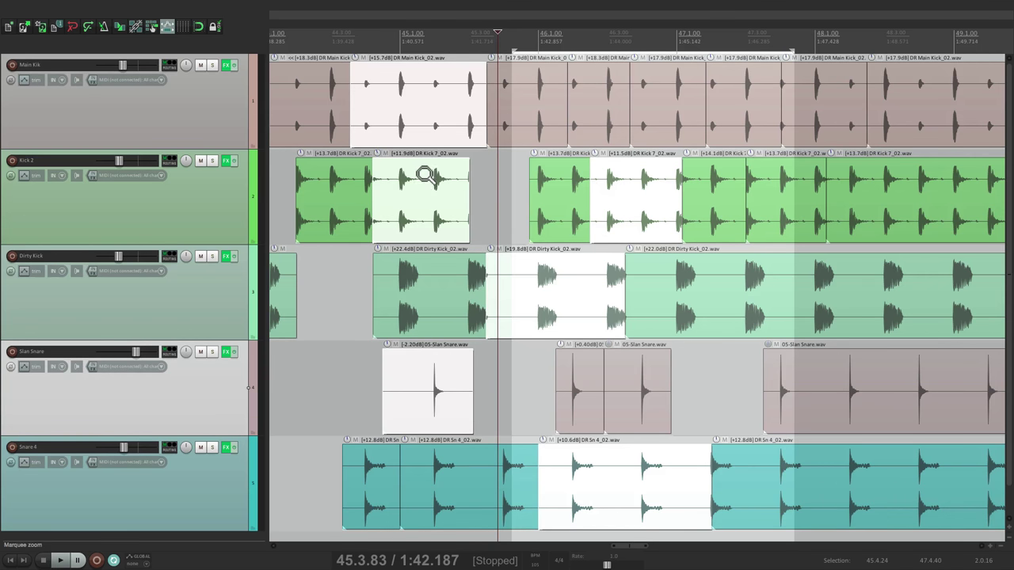
pyautogui.moveTo(410, 169); pyautogui.dragTo(475, 222)
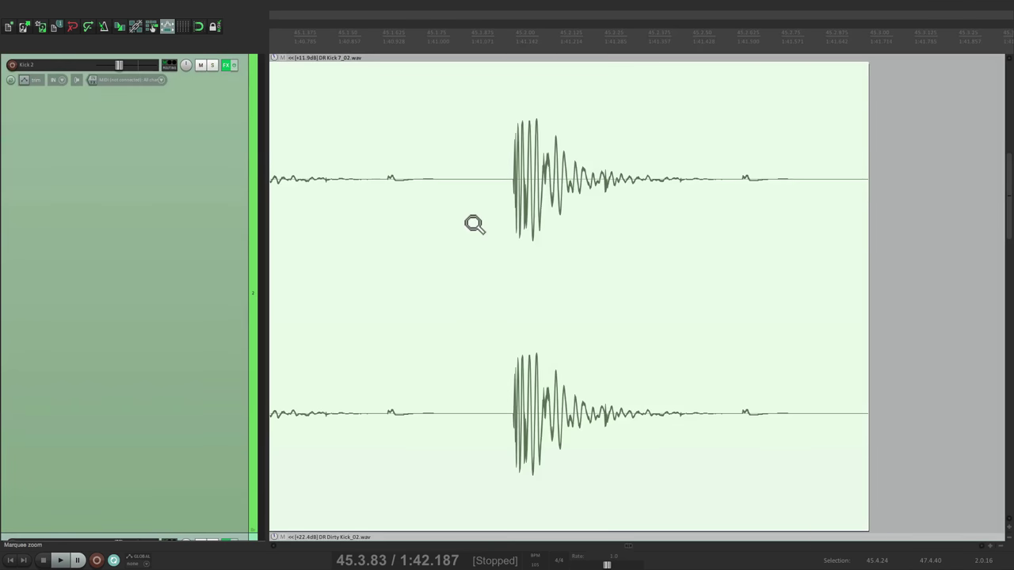
pyautogui.press('`')
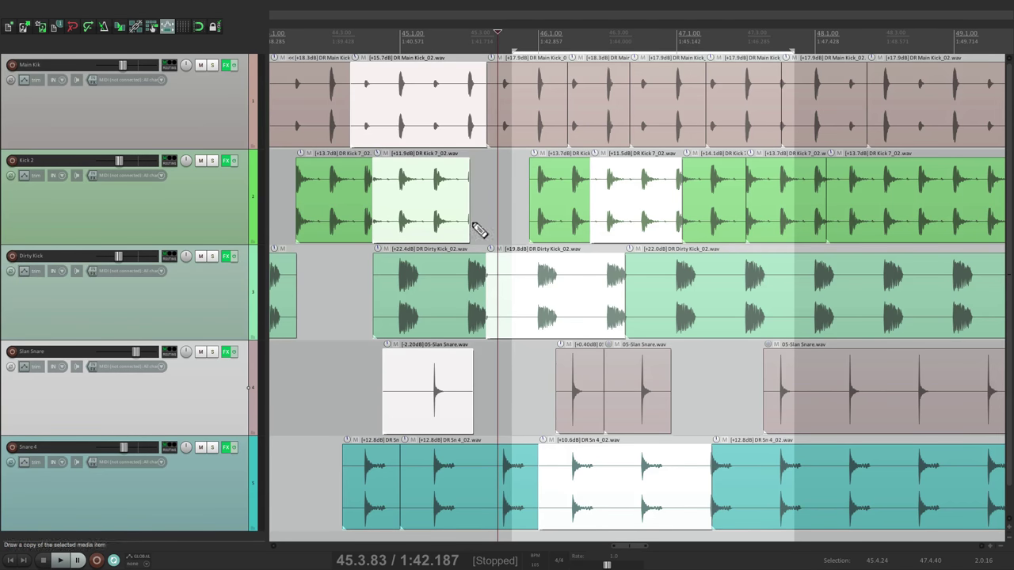
pyautogui.press('super+comma')
pyautogui.click(633, 126)
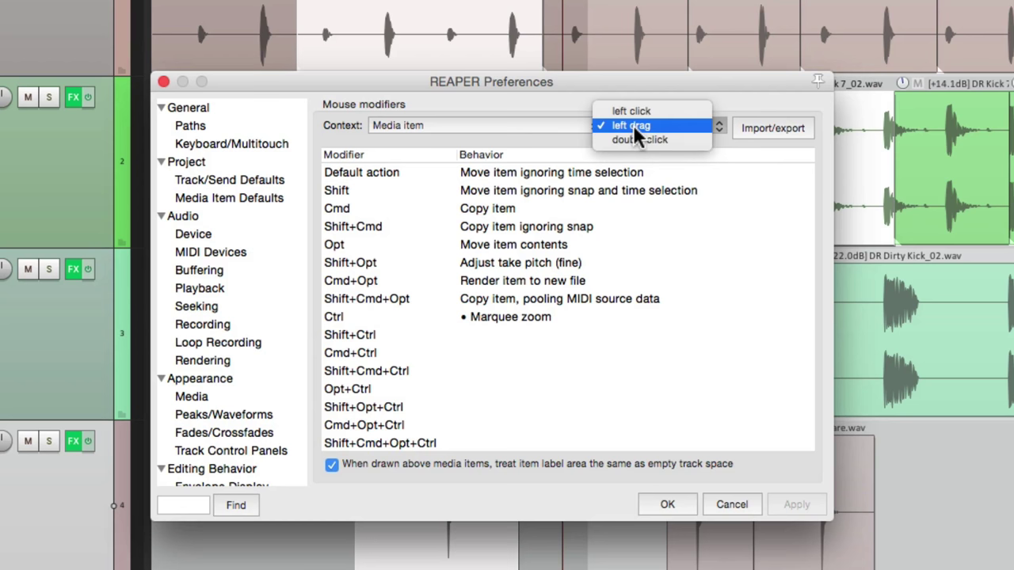
pyautogui.click(647, 109)
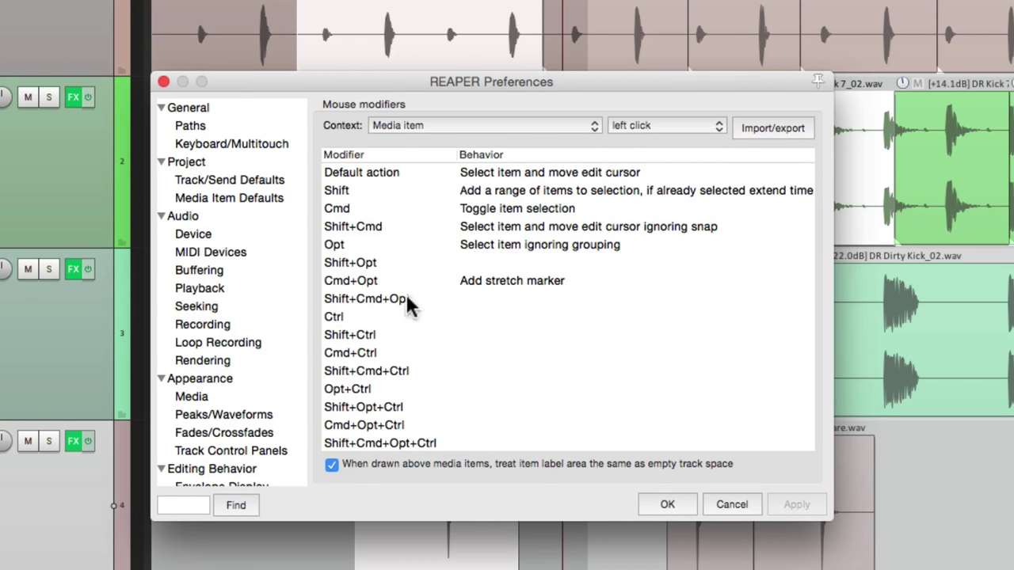
pyautogui.click(478, 321)
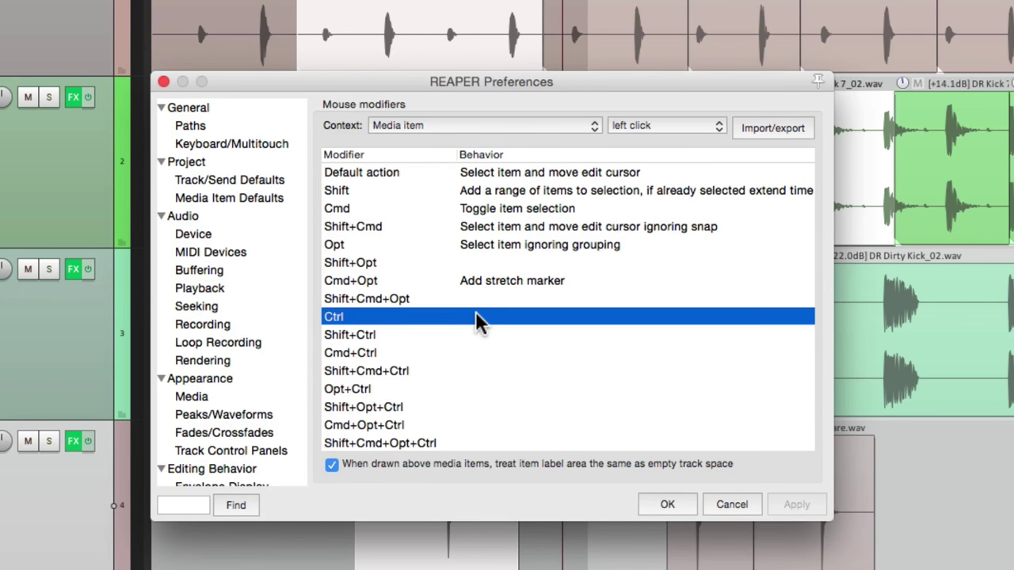
pyautogui.doubleClick(476, 316)
pyautogui.click(515, 339)
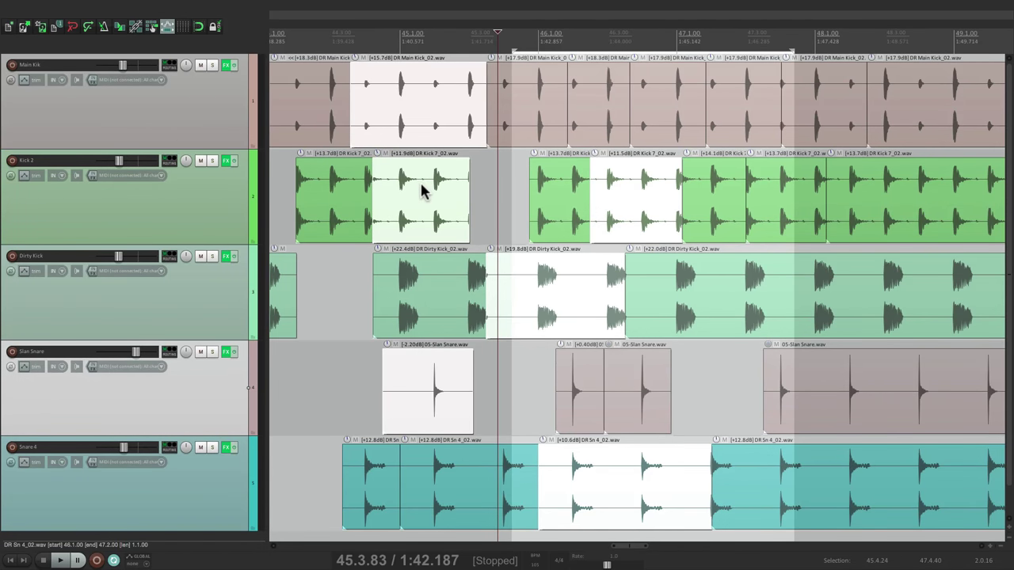
# - Move the edit cursor through the Kick 2 clip across bars 45–47, ending at 45.1.49
pyautogui.click(425, 183)
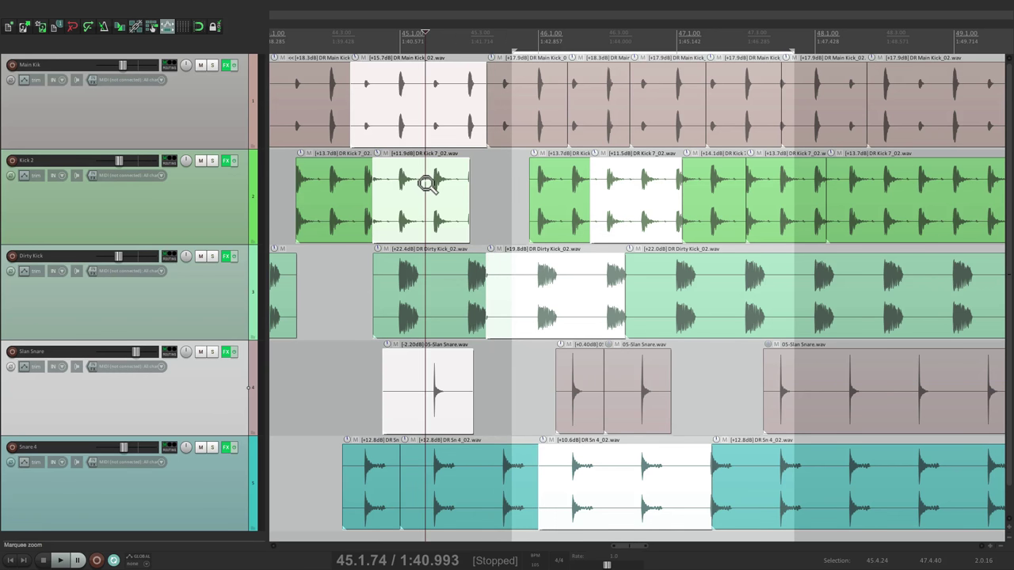
pyautogui.click(556, 185)
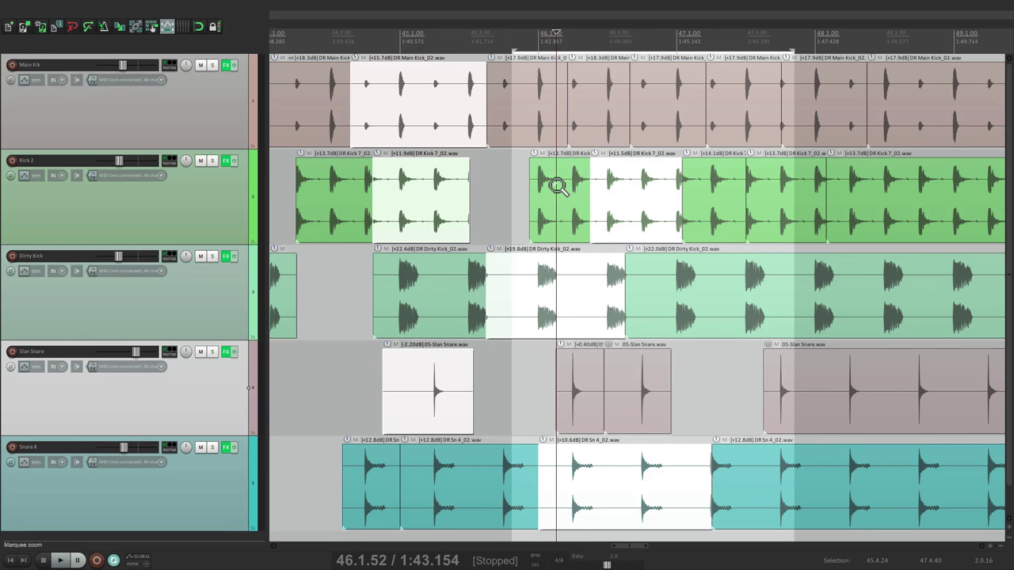
pyautogui.click(707, 184)
pyautogui.click(771, 190)
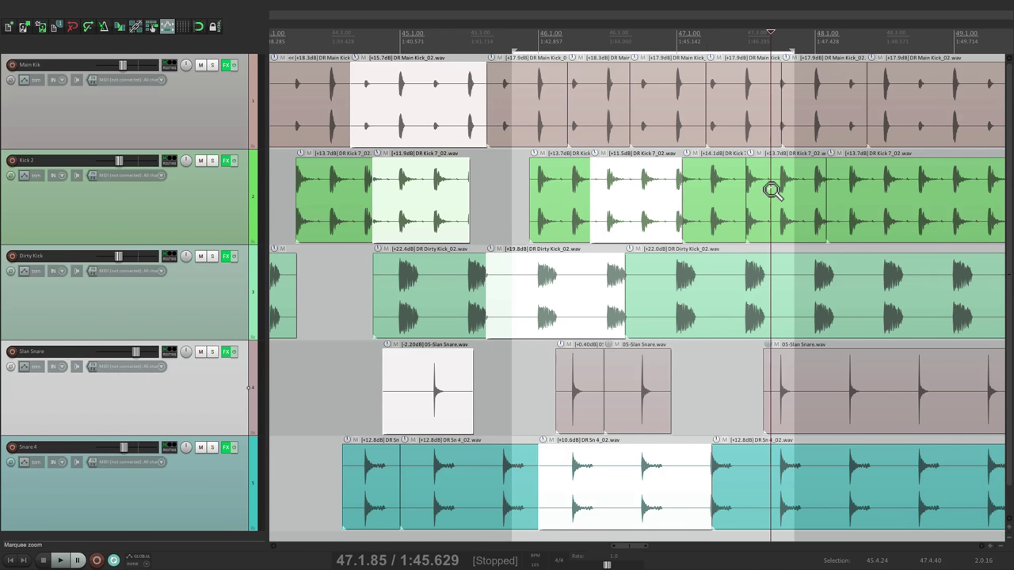
pyautogui.click(636, 179)
pyautogui.click(552, 180)
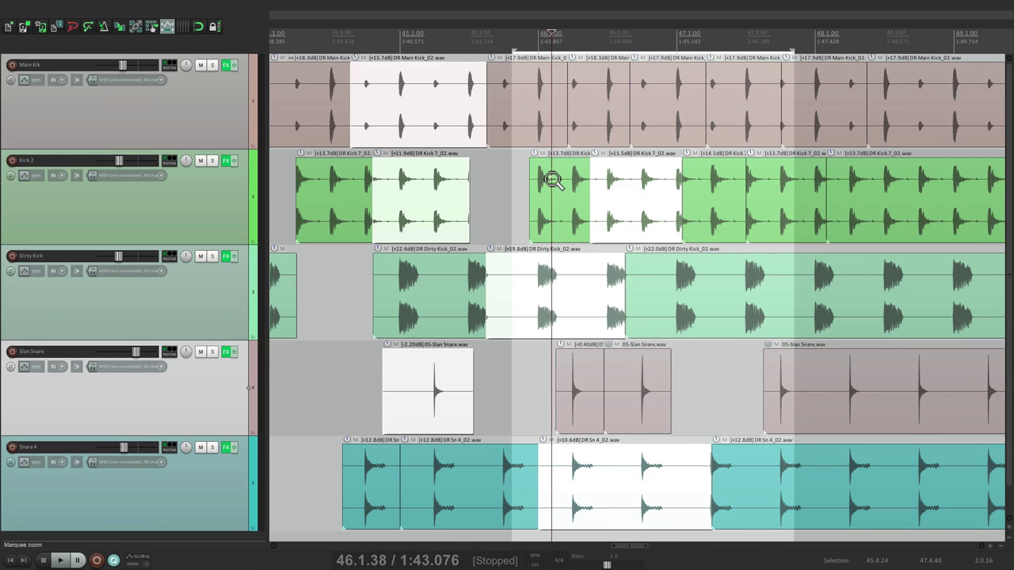
pyautogui.click(492, 183)
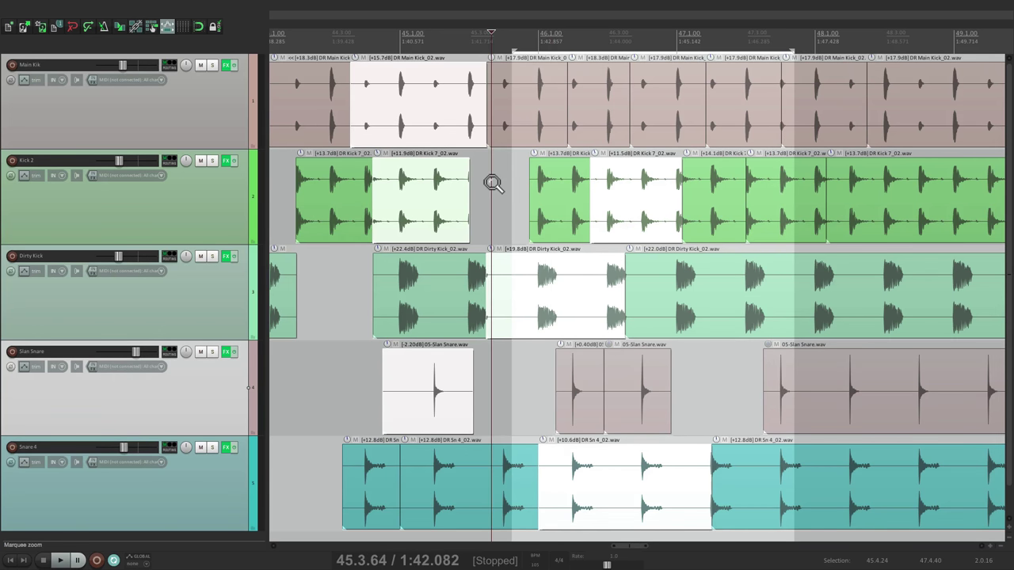
pyautogui.click(439, 153)
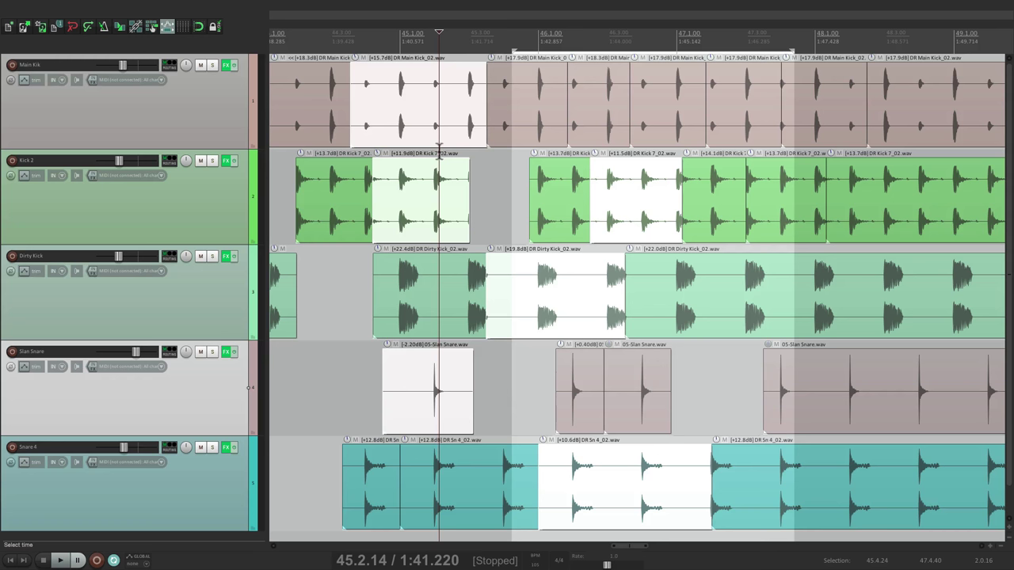
pyautogui.click(417, 191)
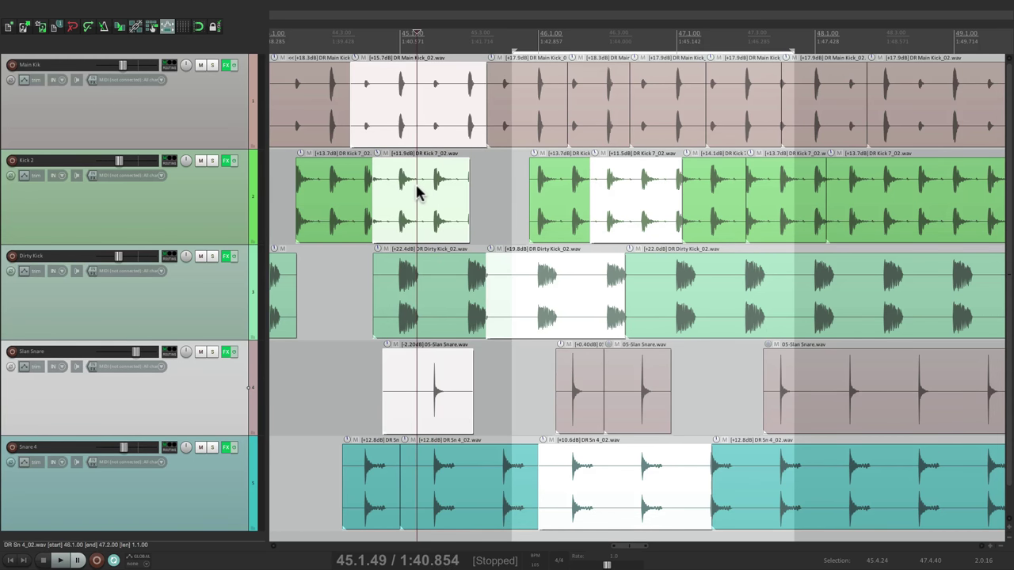
# - Play from the cursor, reseek into empty gaps and the Main Kik clip, then stop
pyautogui.press('space')
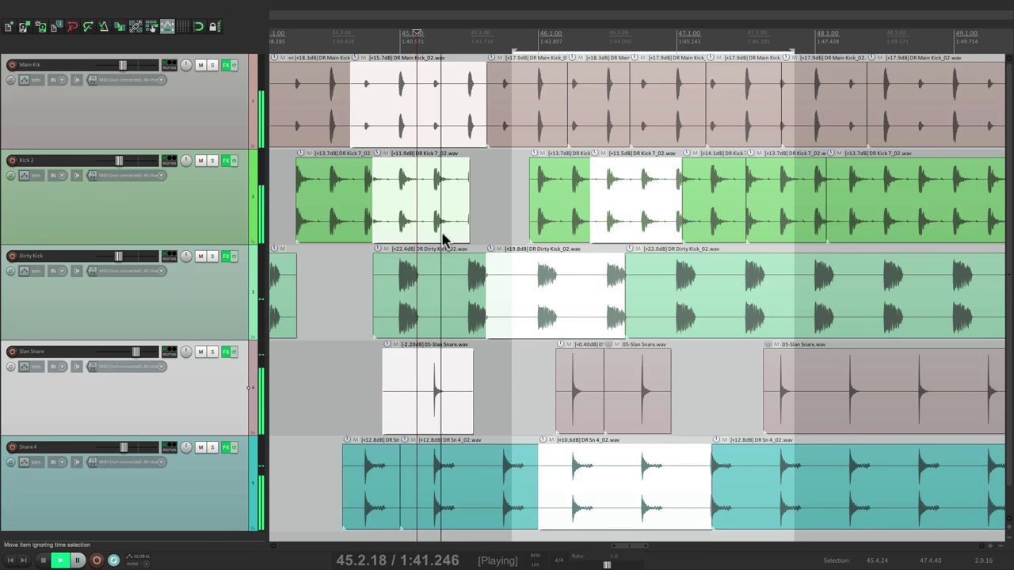
pyautogui.click(429, 189)
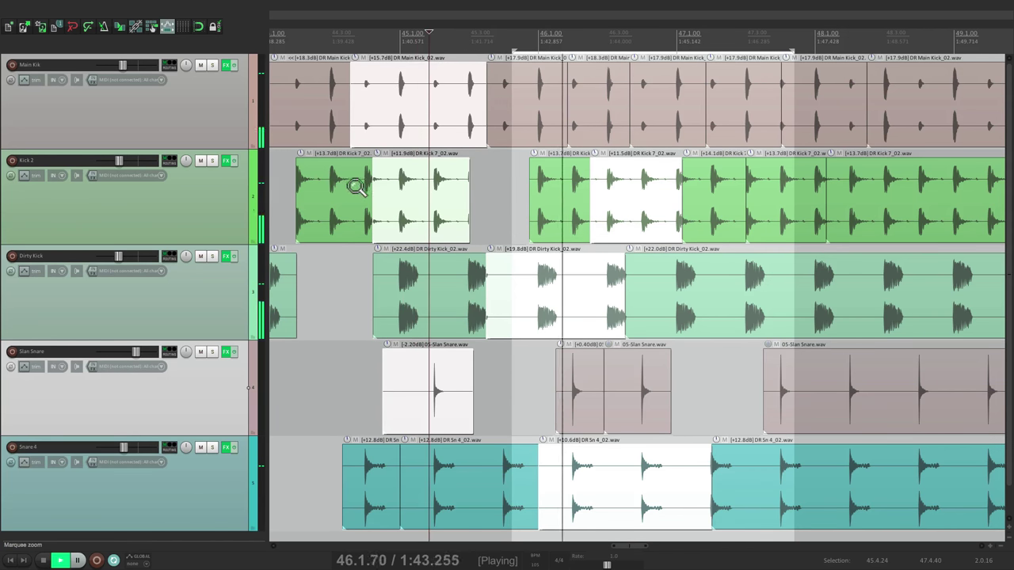
pyautogui.click(347, 195)
pyautogui.click(315, 96)
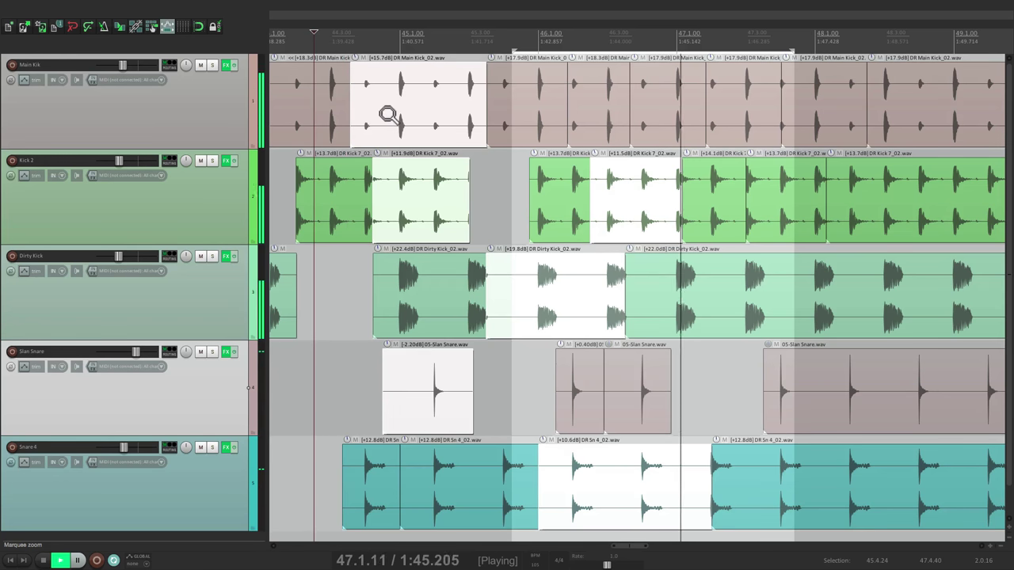
pyautogui.click(437, 106)
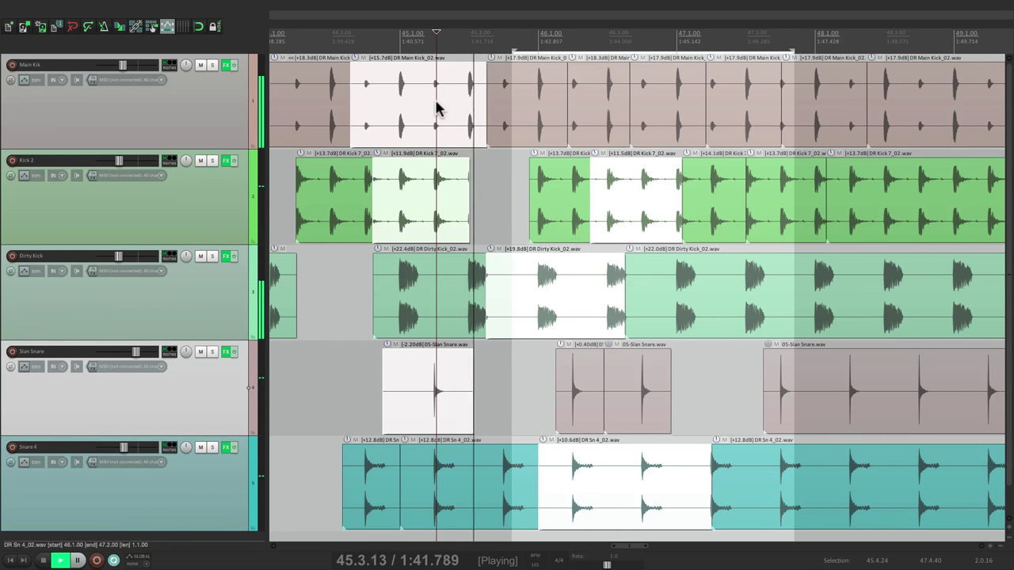
pyautogui.press('space')
pyautogui.click(423, 192)
pyautogui.press('space')
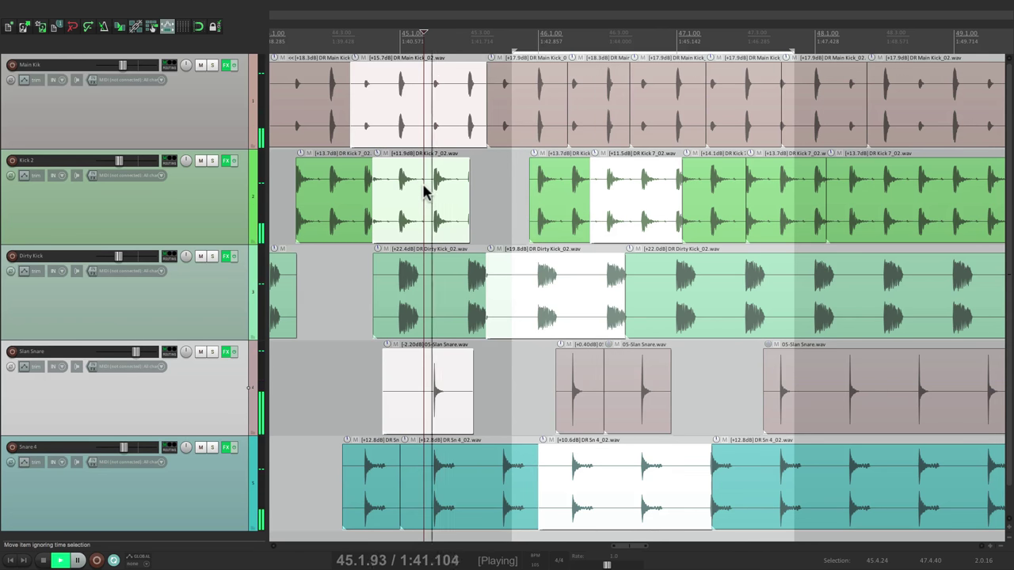
pyautogui.press('space')
# - Set the cursor in Dirty Kick, Kick 2 and Main Kick clips, playing and stopping from each
pyautogui.click(447, 307)
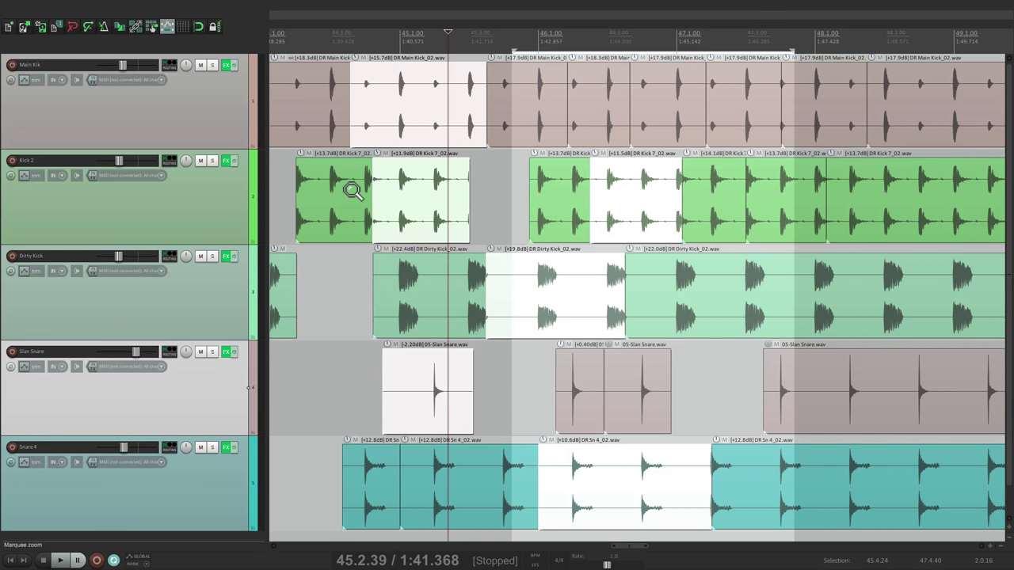
pyautogui.click(351, 191)
pyautogui.press('space')
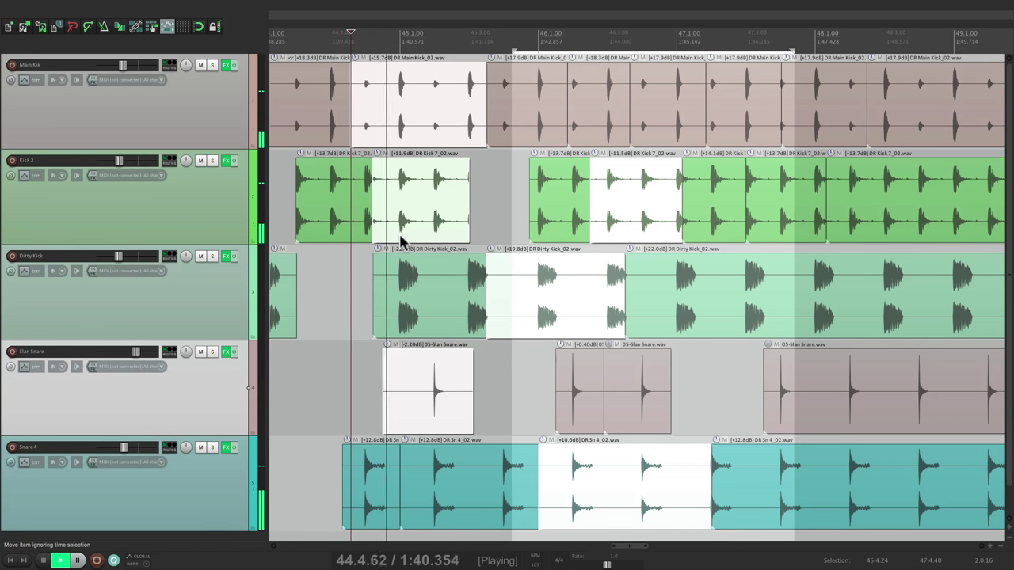
pyautogui.press('space')
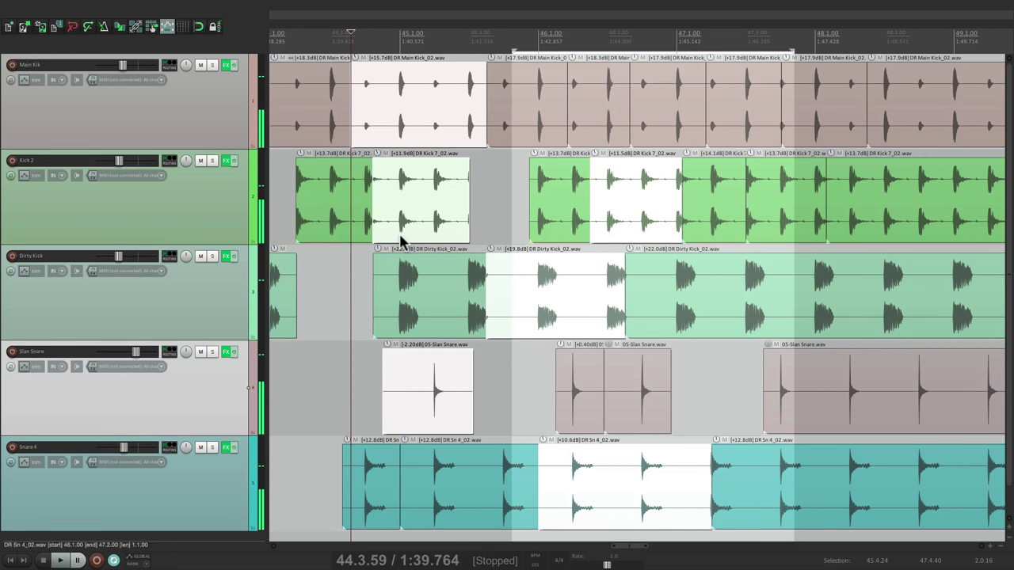
pyautogui.click(458, 113)
pyautogui.press('space')
pyautogui.press('space')
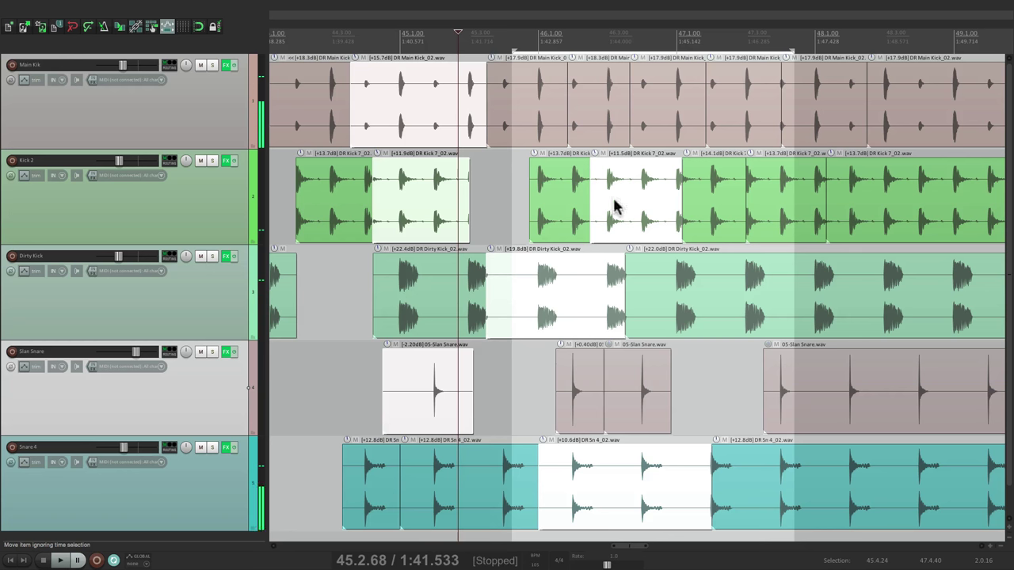
# - Play from the Dirty Kick clip, then show Media item left-click modifiers and pick the Ctrl row's behaviour
pyautogui.click(643, 277)
pyautogui.press('space')
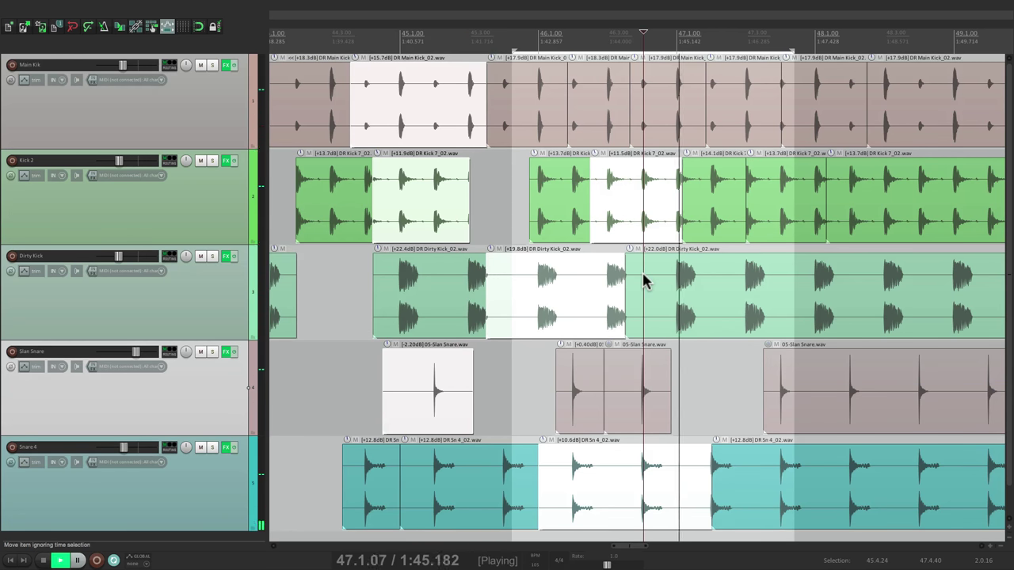
pyautogui.press('space')
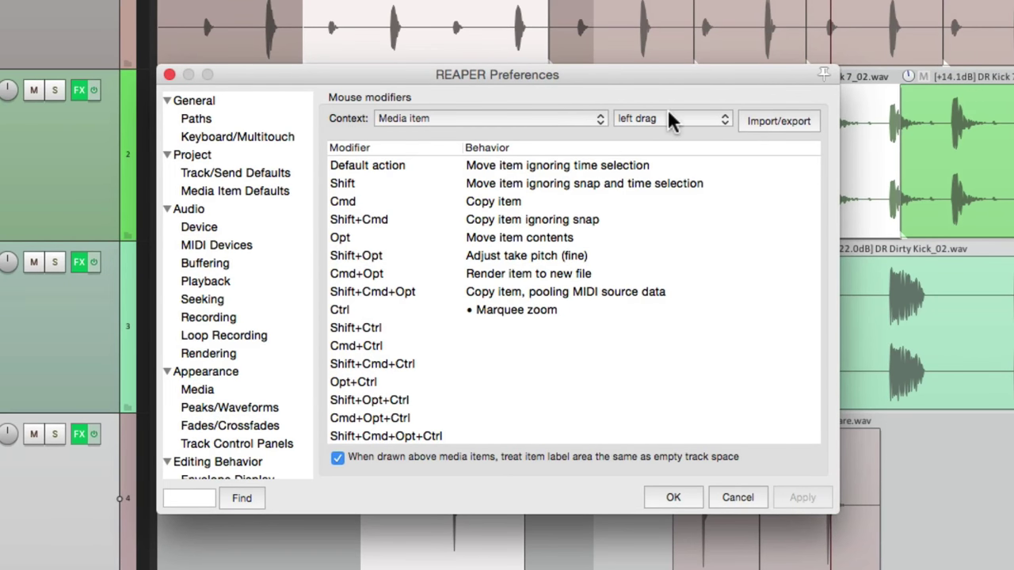
pyautogui.click(668, 111)
pyautogui.click(665, 106)
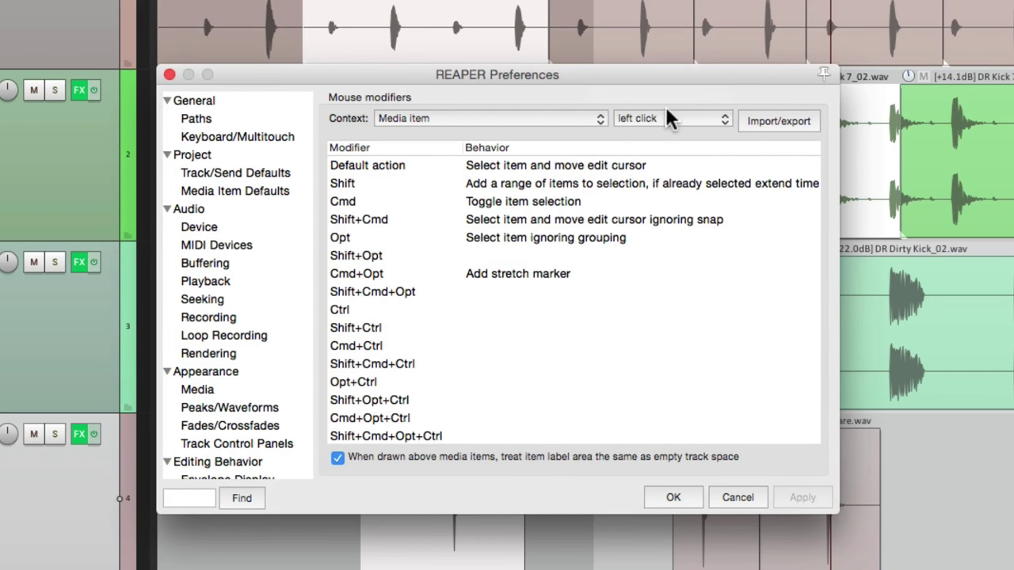
pyautogui.click(494, 312)
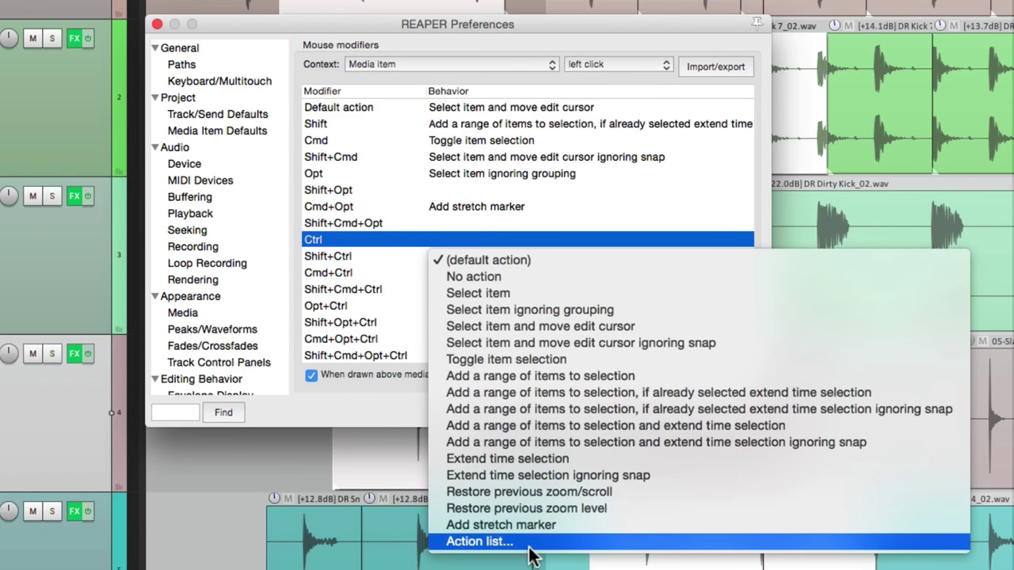
# - Choose Action list... as the Ctrl behaviour to open the Actions window
pyautogui.press('?')
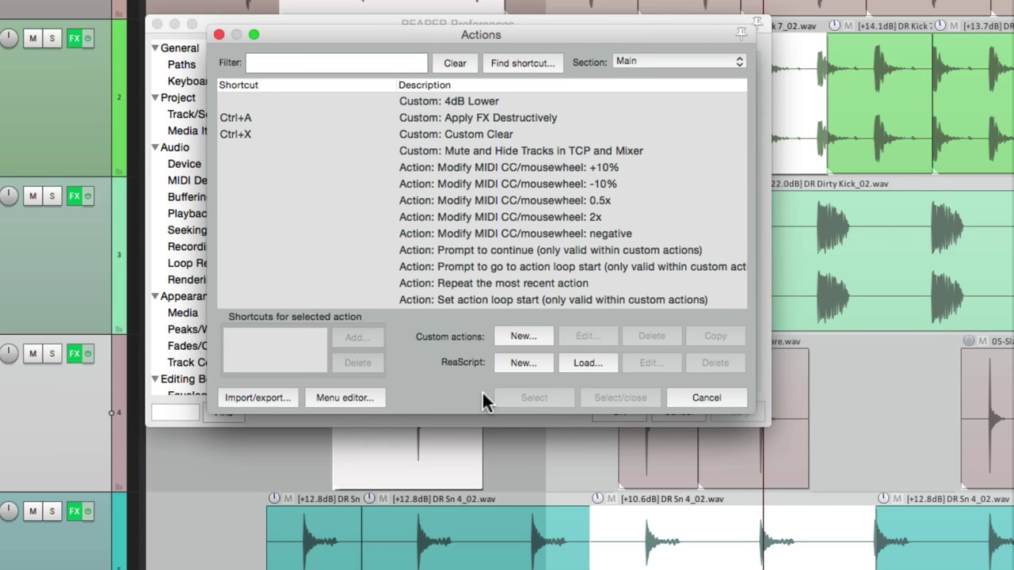
# - Start a new custom action and add 'Move edit cursor to mouse cursor' as its first step
pyautogui.click(523, 336)
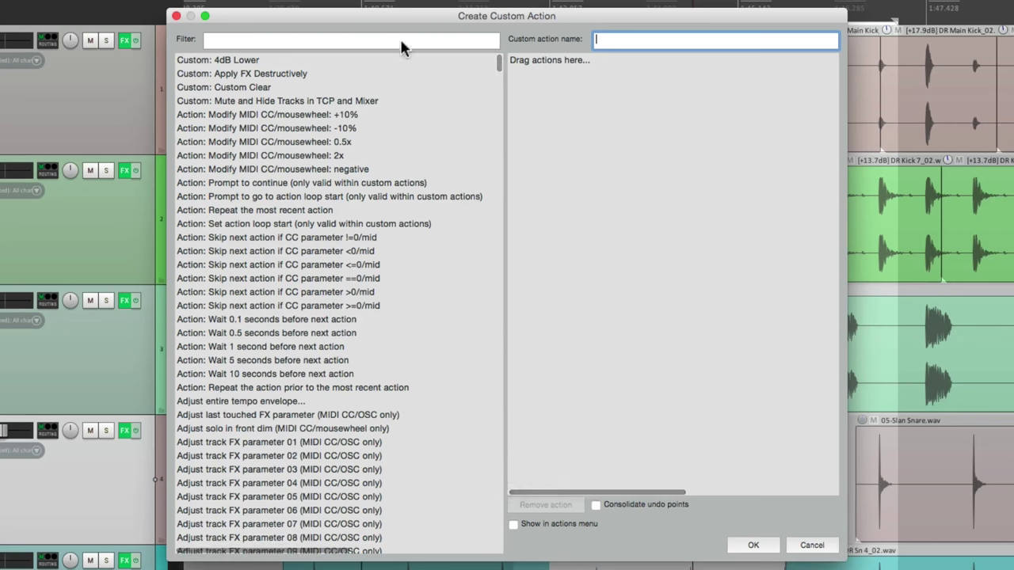
pyautogui.click(357, 42)
pyautogui.write('move edit cursor mouse')
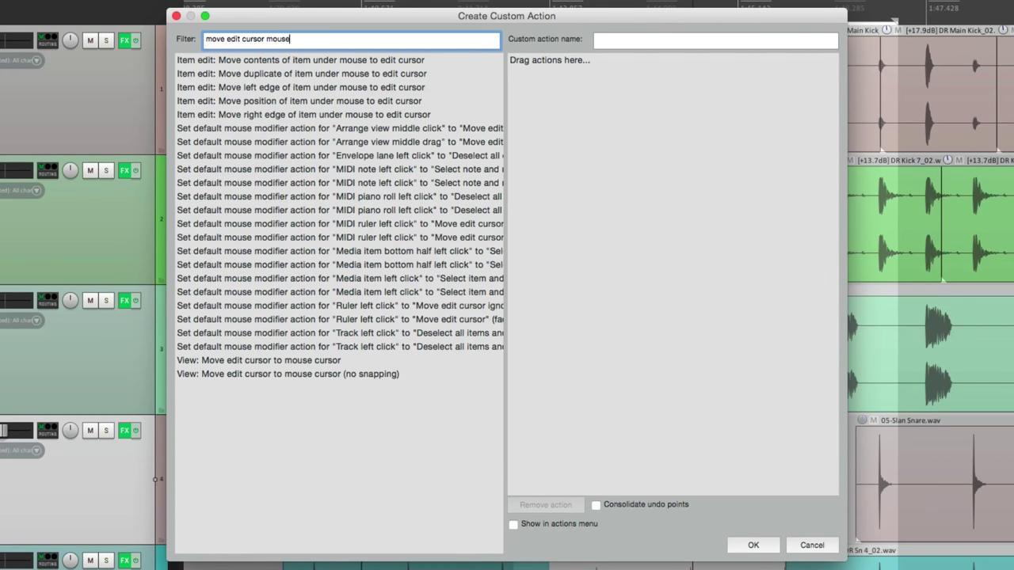
pyautogui.click(358, 364)
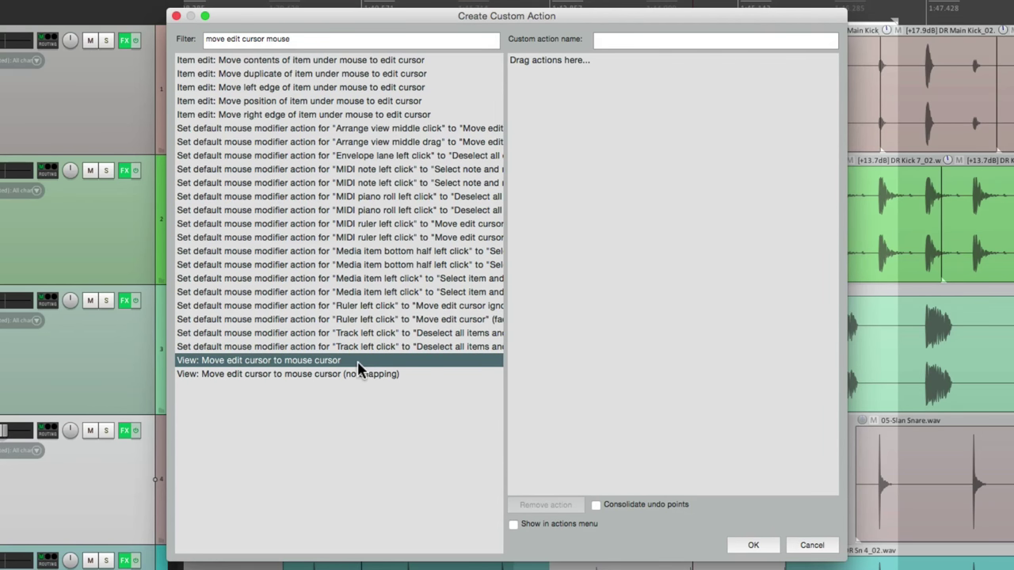
pyautogui.moveTo(323, 366); pyautogui.dragTo(683, 193)
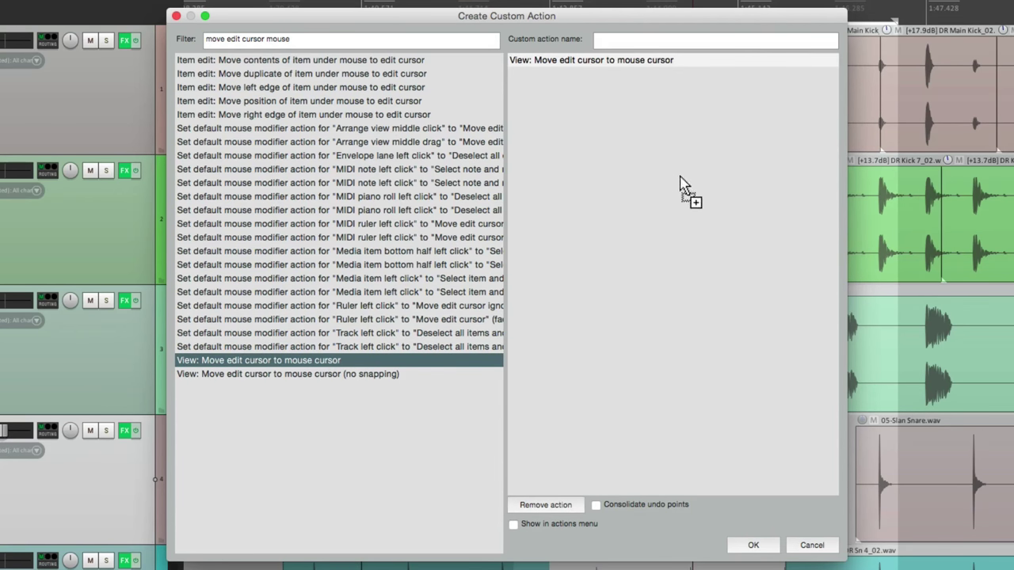
# - Filter for 'play' and add 'Transport: Play' as the second step
pyautogui.doubleClick(339, 45)
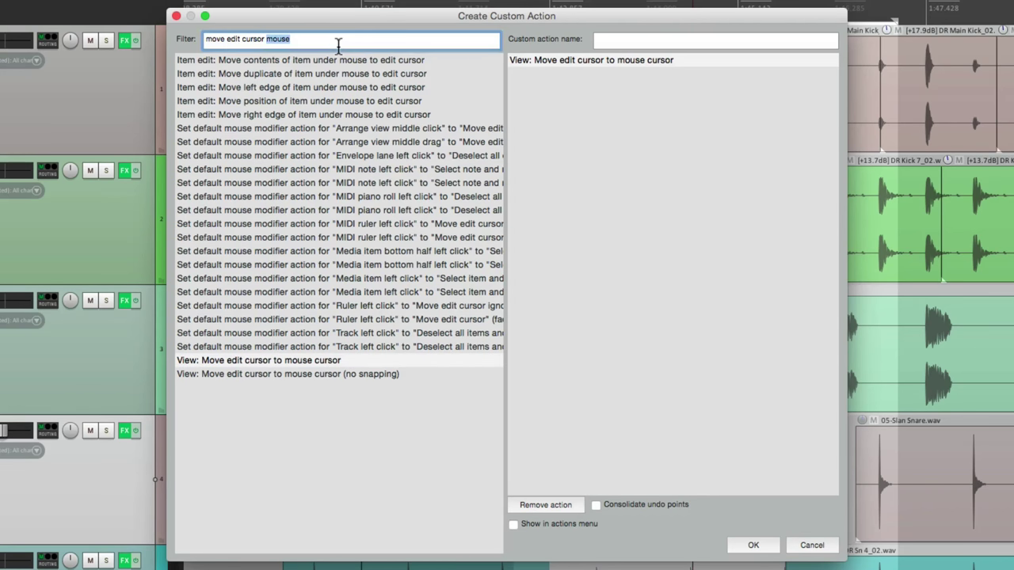
pyautogui.press('super+a')
pyautogui.write('play')
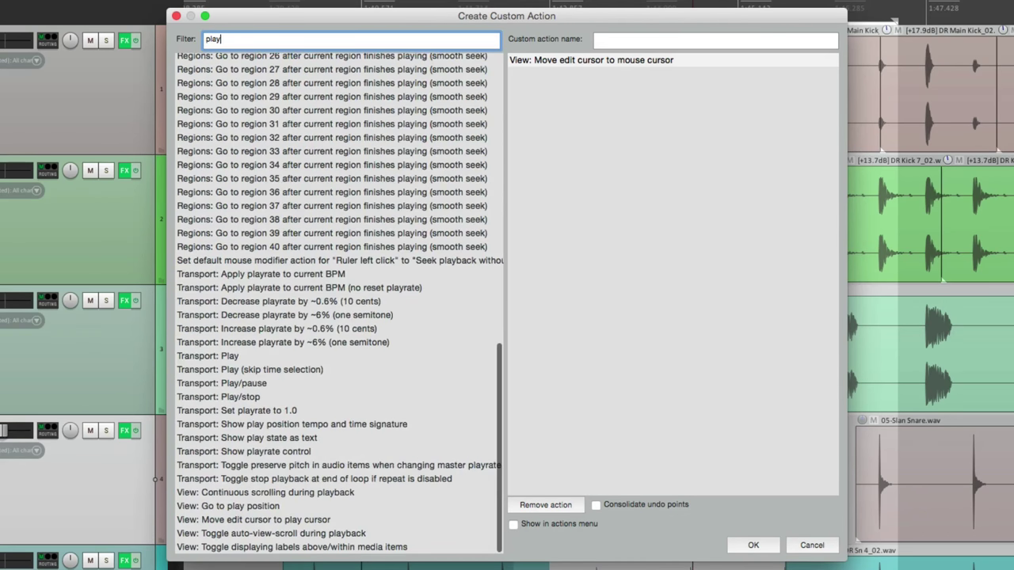
pyautogui.click(264, 358)
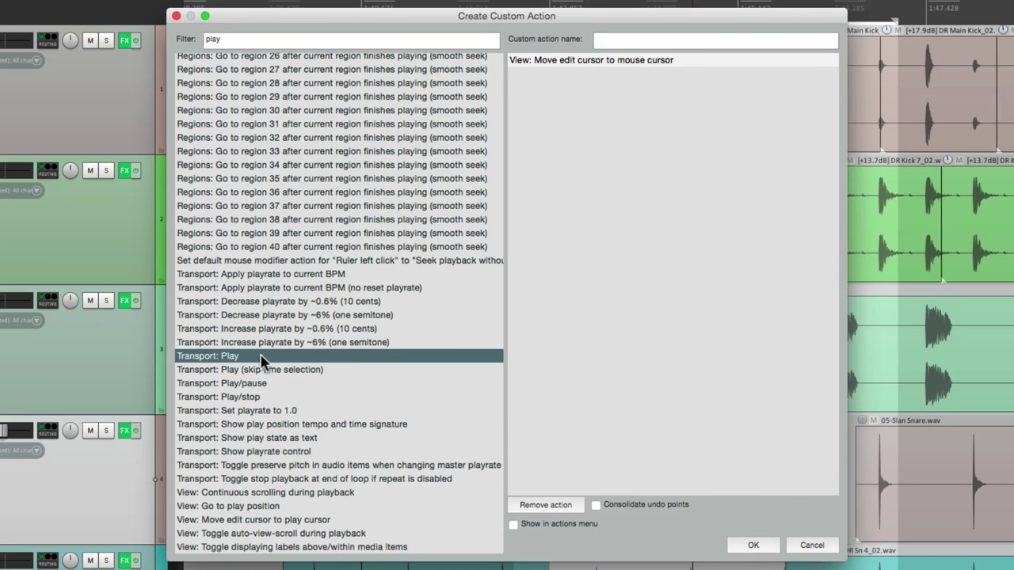
pyautogui.moveTo(235, 358); pyautogui.dragTo(650, 124)
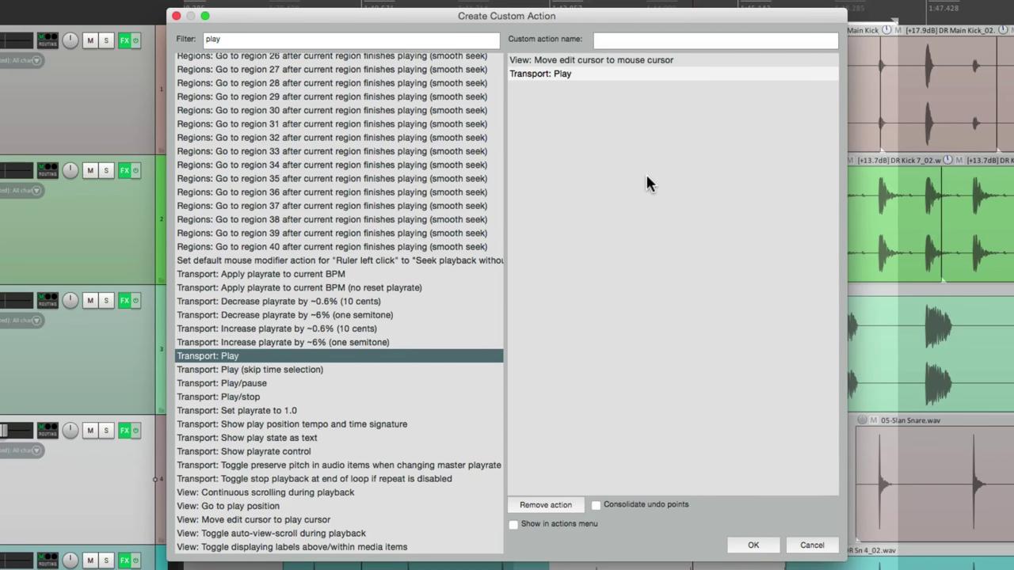
# - Name the custom action 'Move Cursor & Play' and save it
pyautogui.click(650, 61)
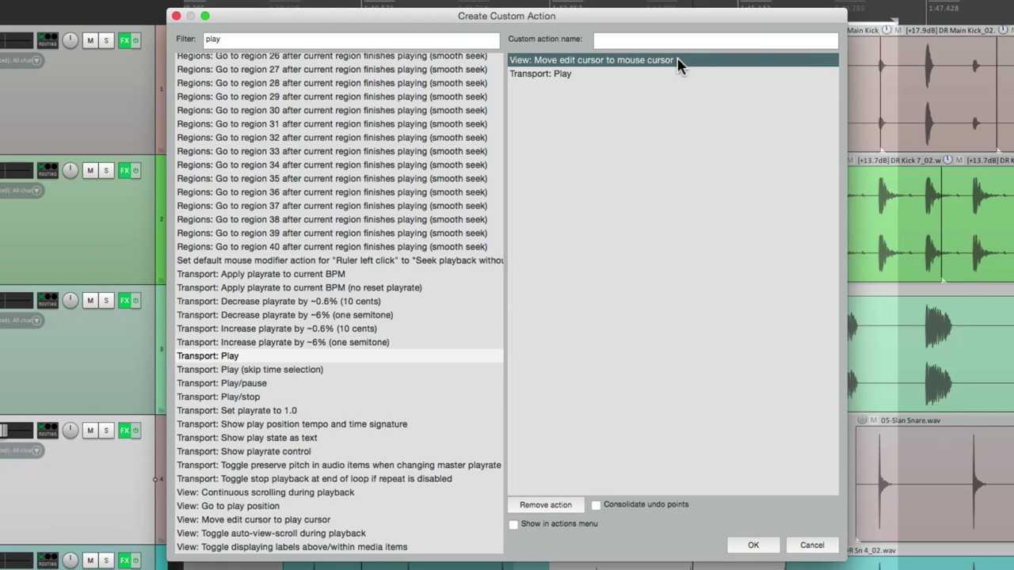
pyautogui.click(636, 75)
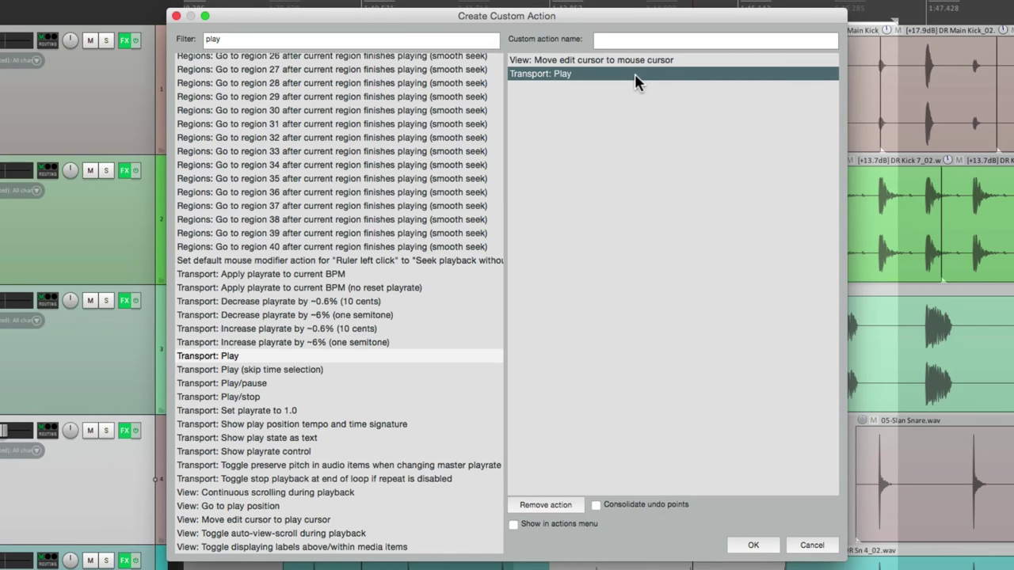
pyautogui.click(638, 38)
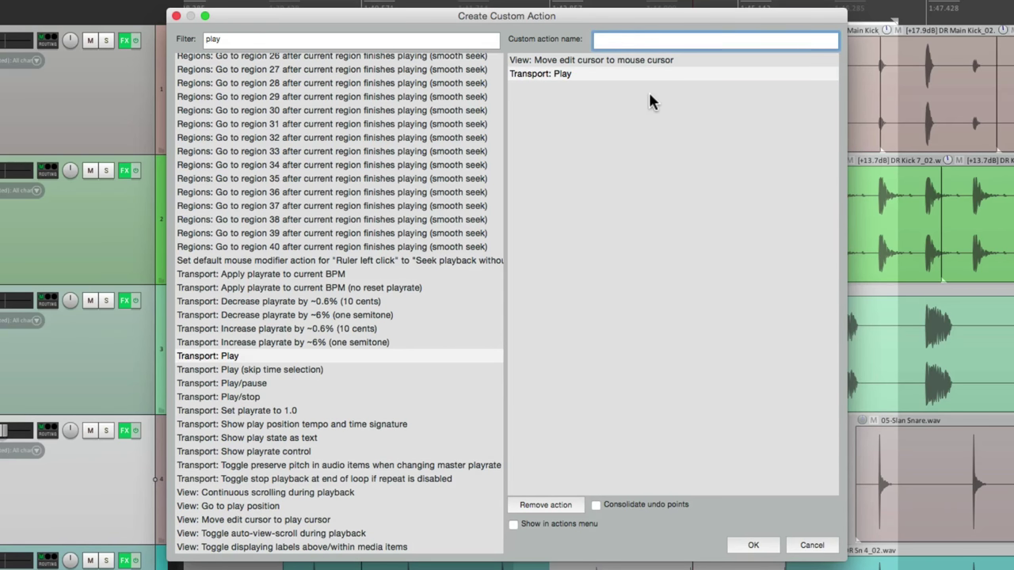
pyautogui.write('Move Cursor & Play')
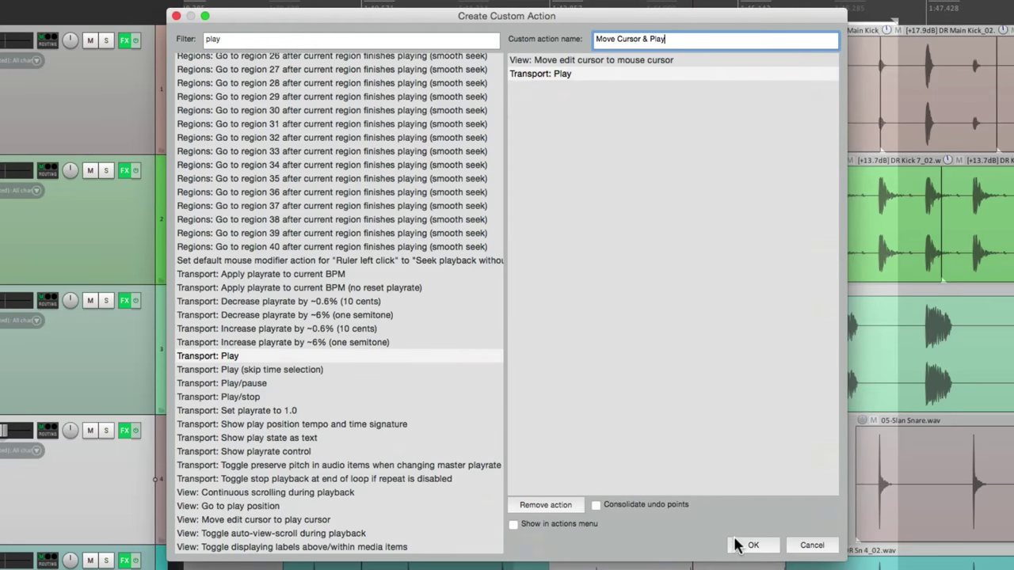
pyautogui.click(745, 545)
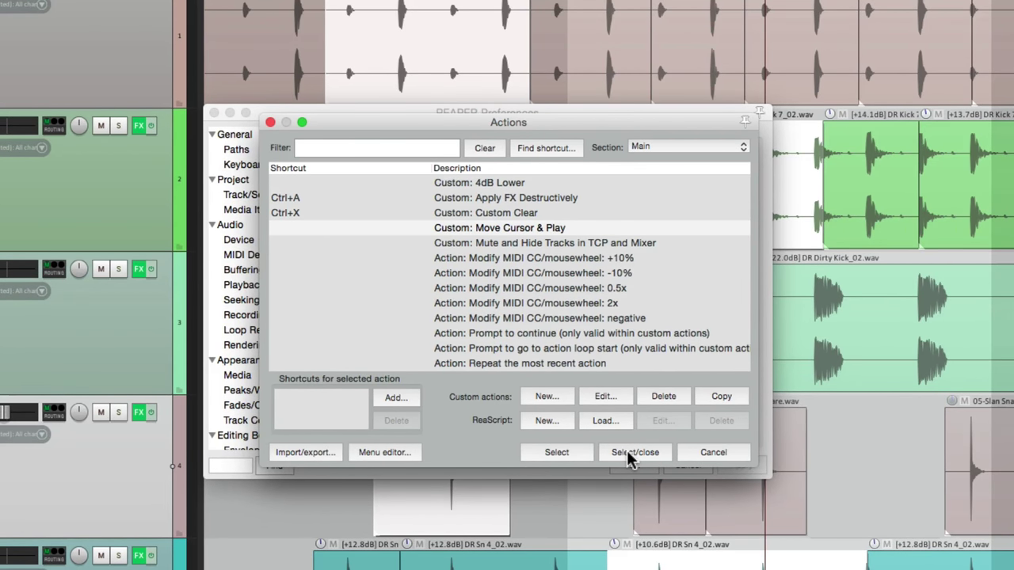
# - Assign 'Move Cursor & Play' to Ctrl+left click on media items and Ctrl-click a clip to reseek
pyautogui.click(628, 452)
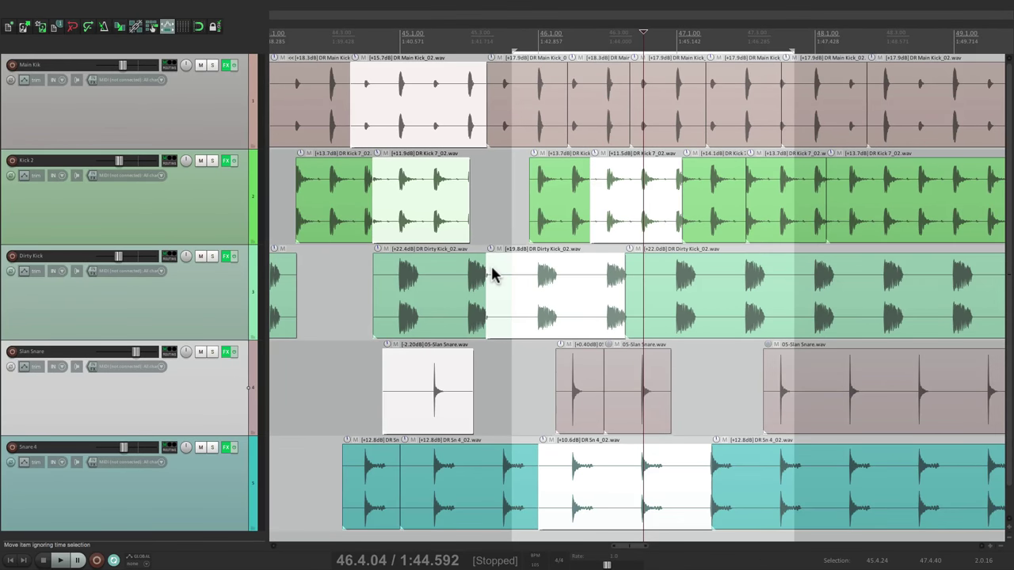
pyautogui.click(291, 180)
# - Test Ctrl-click reseeking at several beats during playback, then stop
pyautogui.press('space')
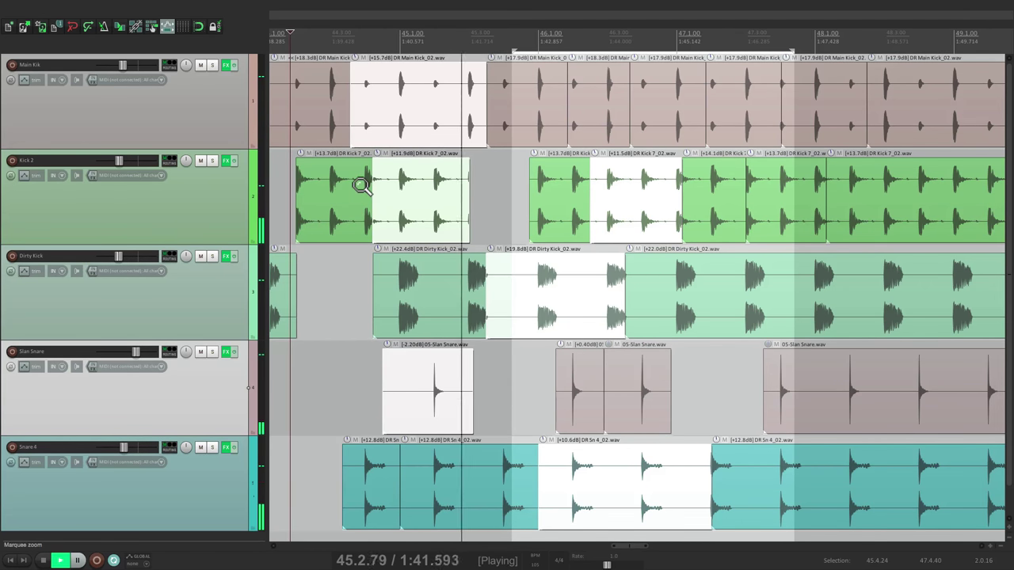
pyautogui.click(362, 185)
pyautogui.click(392, 92)
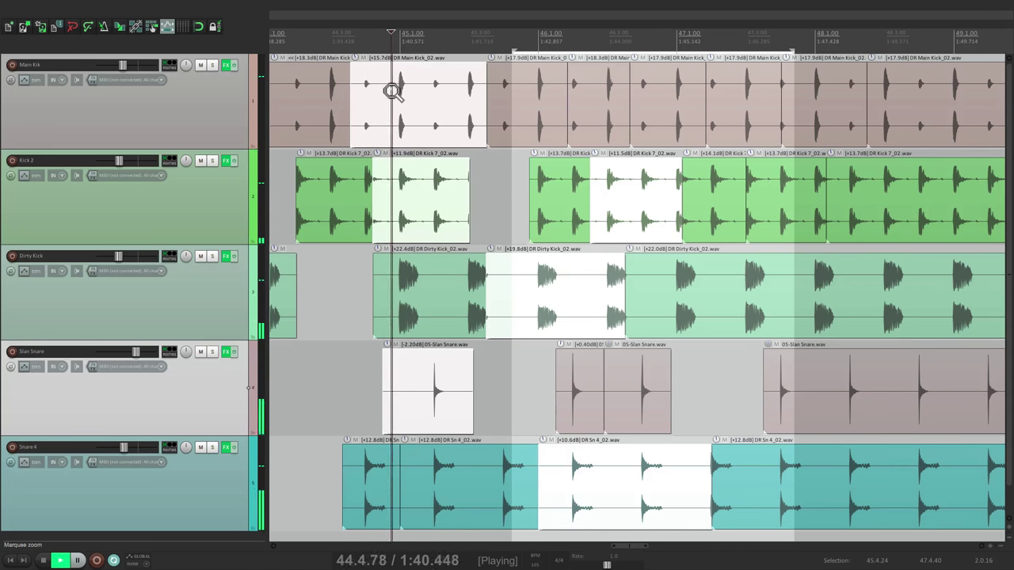
pyautogui.click(423, 91)
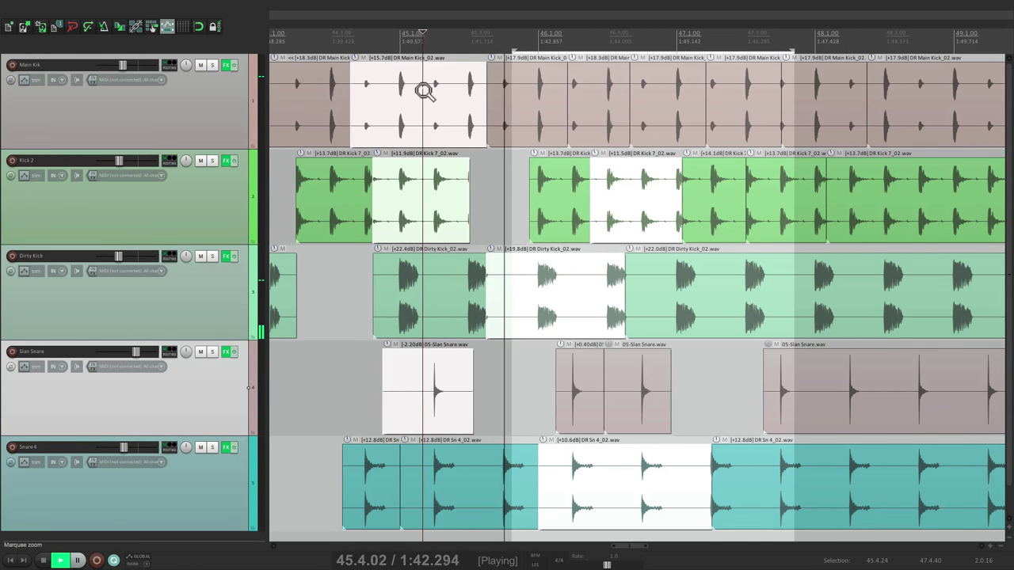
pyautogui.click(599, 91)
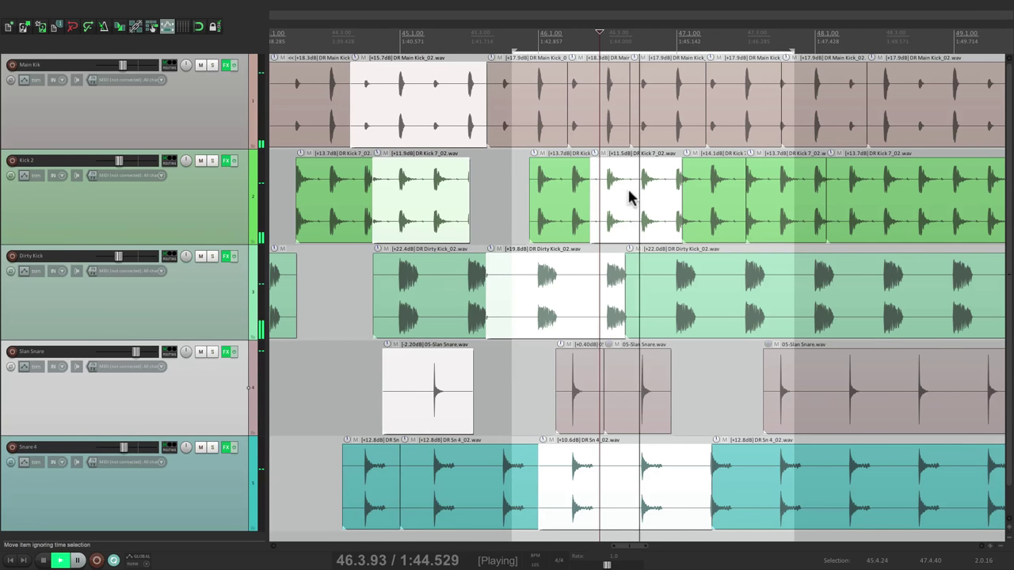
pyautogui.press('space')
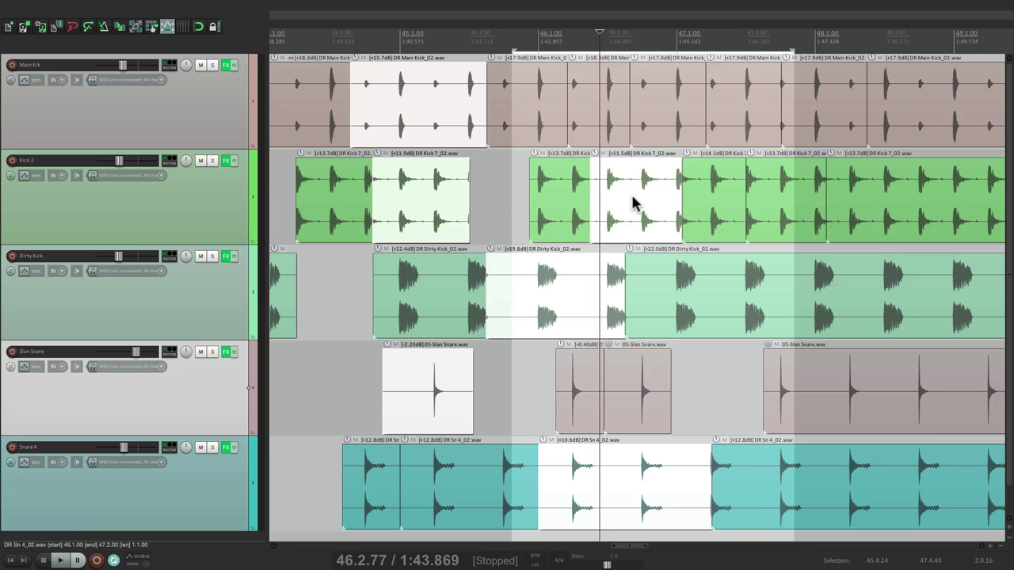
# - Restore the six-item selection and lower the Slan Snare item's volume from -2.20dB to -2.60dB
pyautogui.click(560, 180)
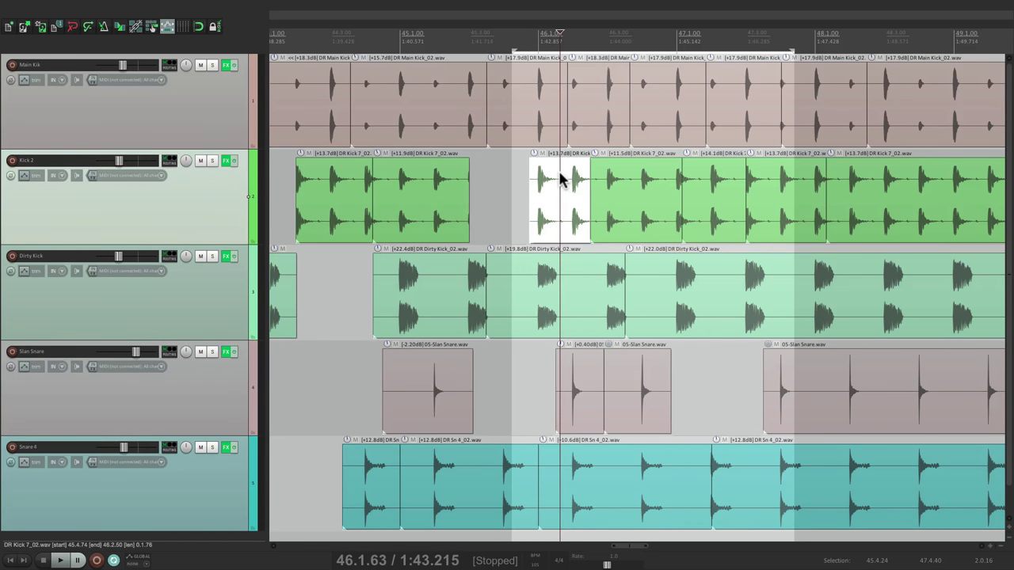
pyautogui.hotkey('ctrl', 'z')
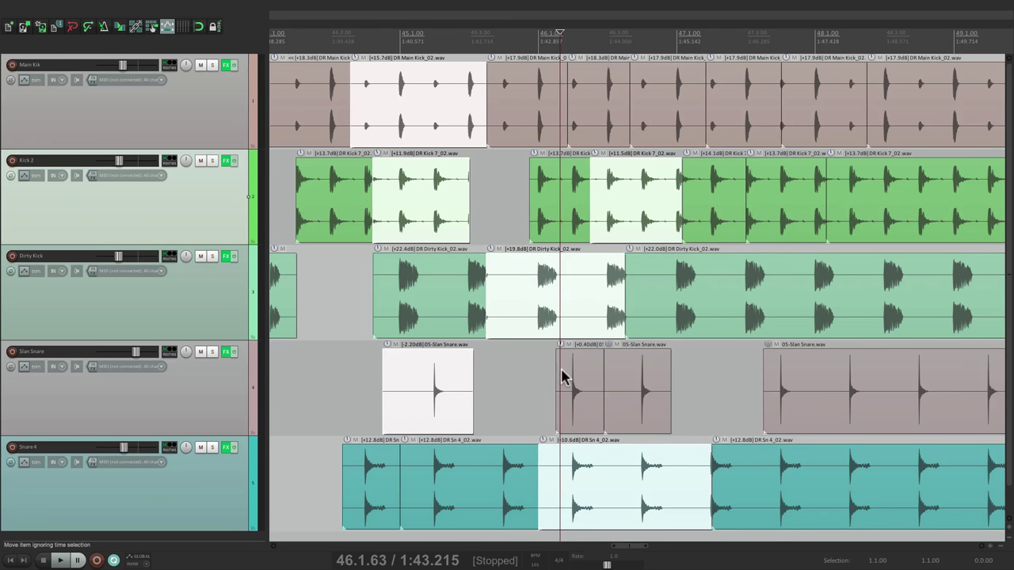
pyautogui.moveTo(388, 349)
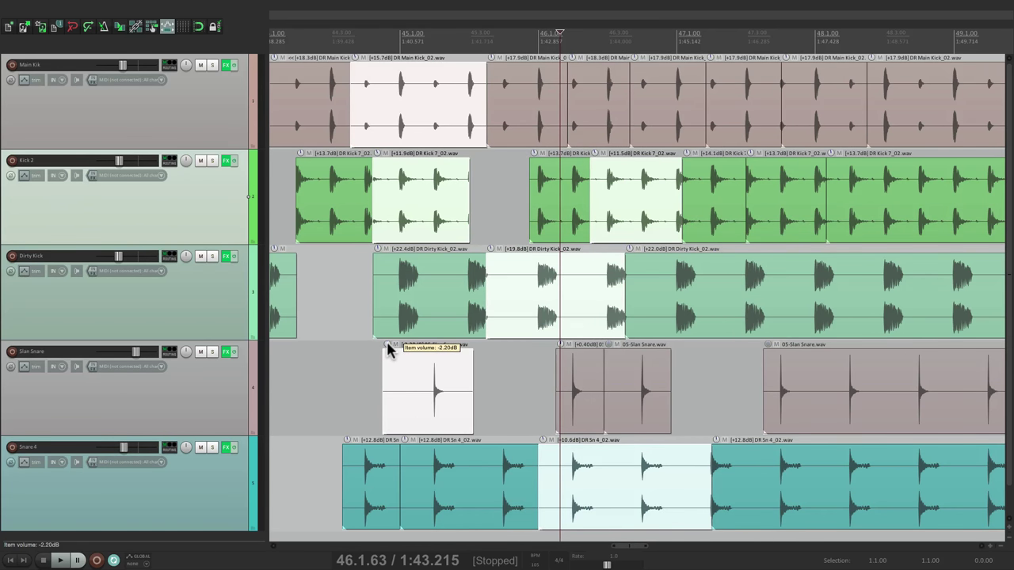
pyautogui.press('space')
pyautogui.moveTo(388, 348); pyautogui.dragTo(388, 353)
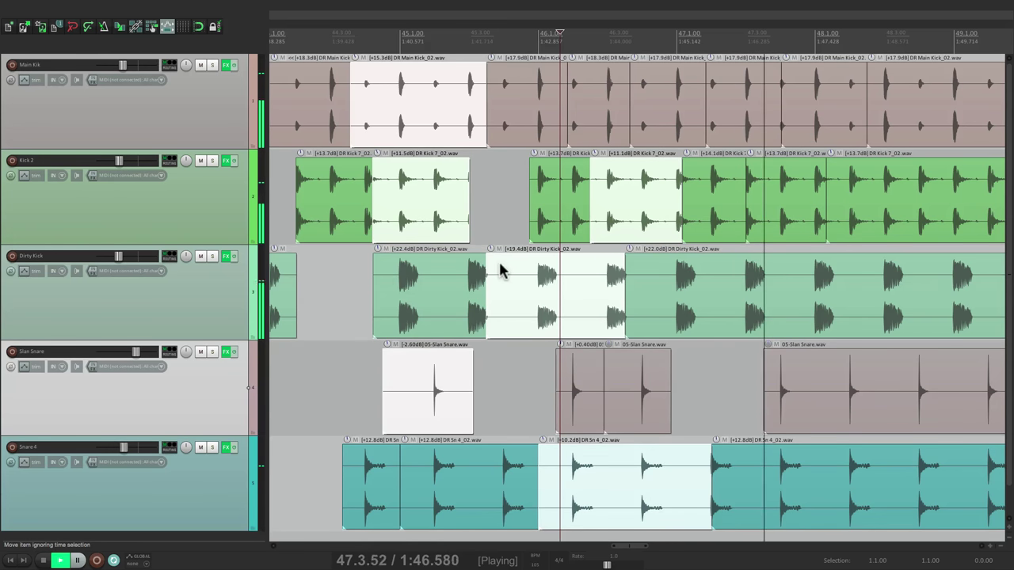
# - Ctrl-click across the items to reseek playback from the start toward bar 47 and beyond
pyautogui.click(431, 181)
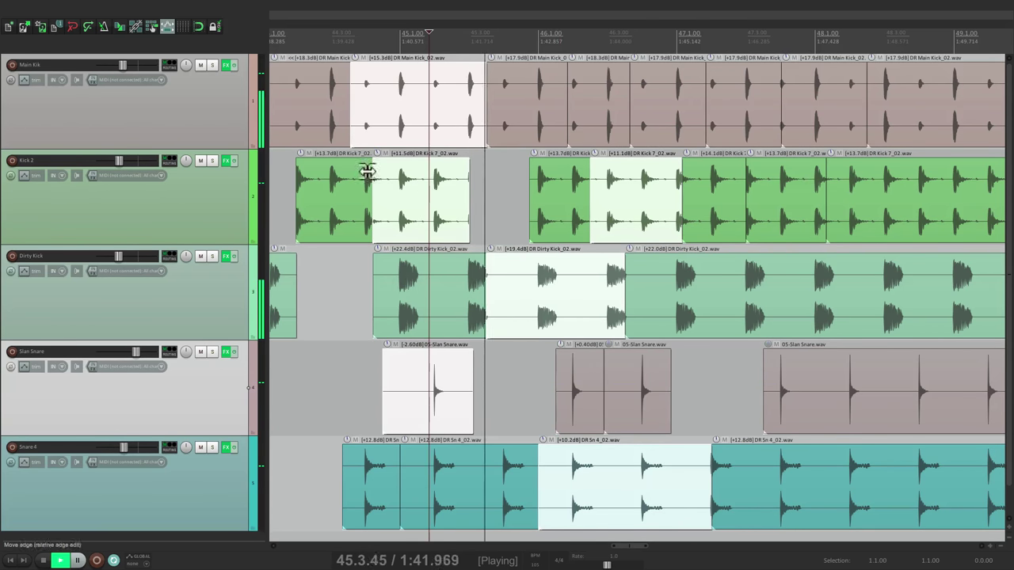
pyautogui.click(317, 181)
pyautogui.click(416, 98)
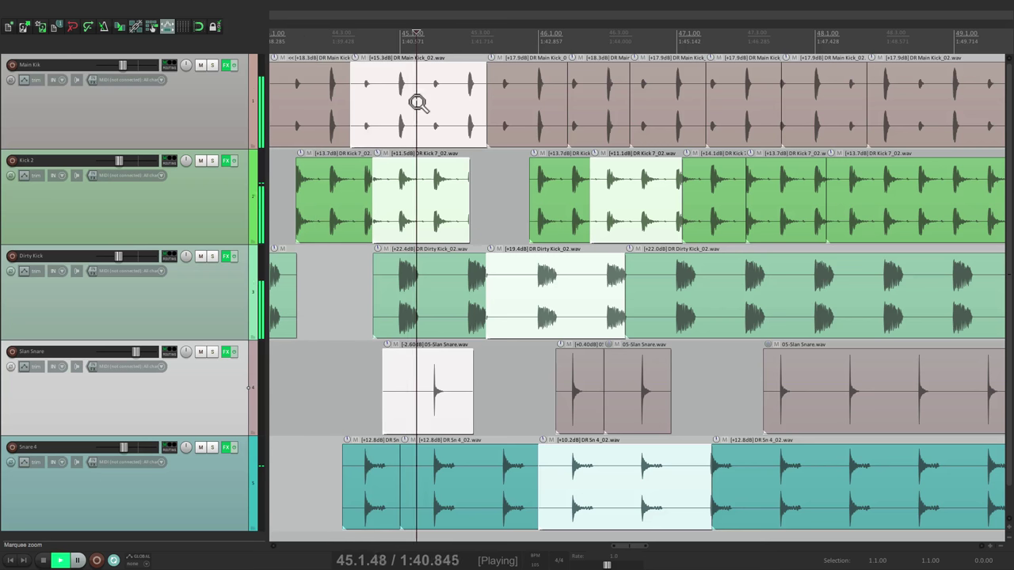
pyautogui.click(599, 97)
pyautogui.click(663, 104)
pyautogui.click(727, 103)
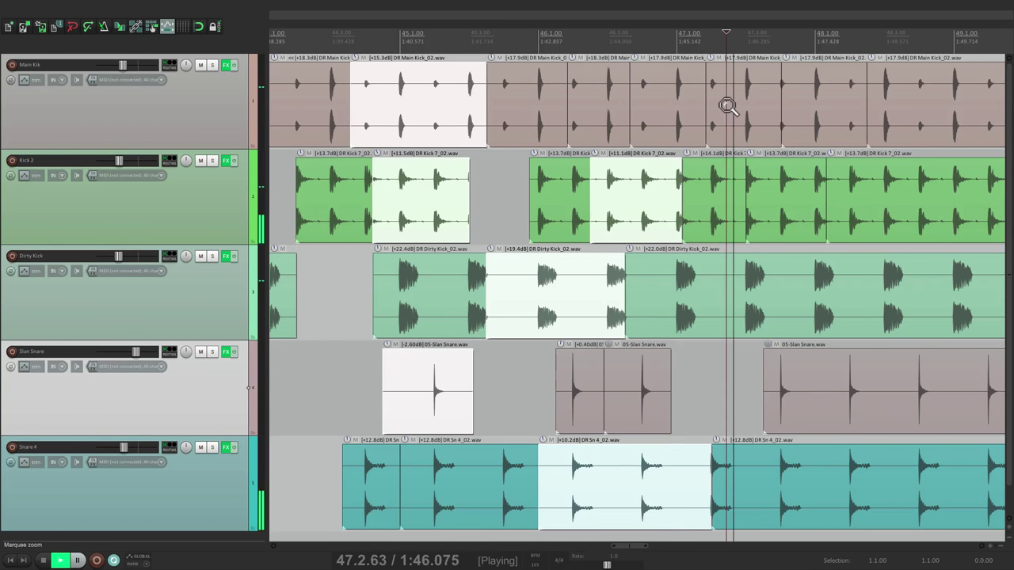
pyautogui.click(806, 98)
pyautogui.press('space')
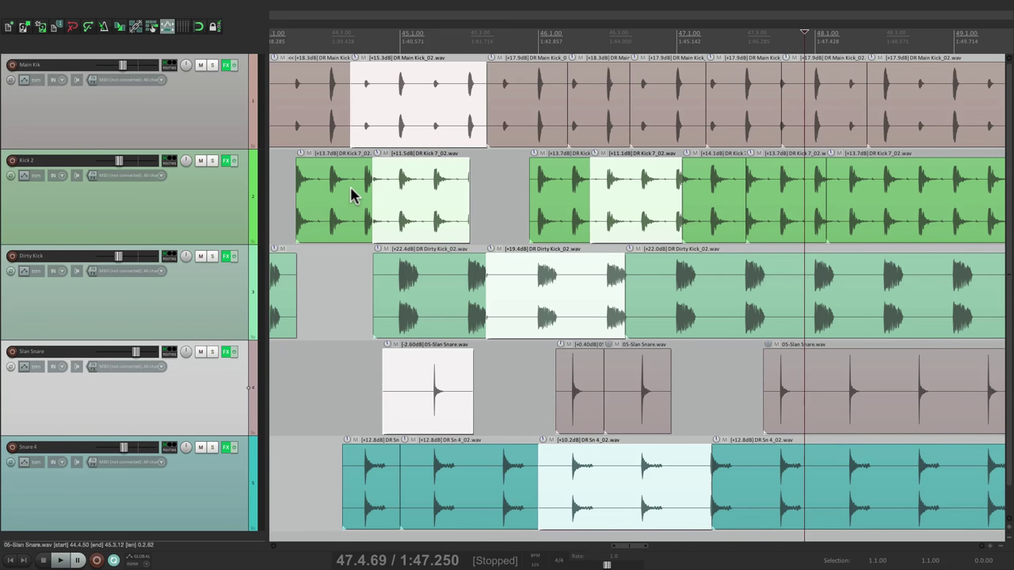
pyautogui.click(351, 194)
pyautogui.press('space')
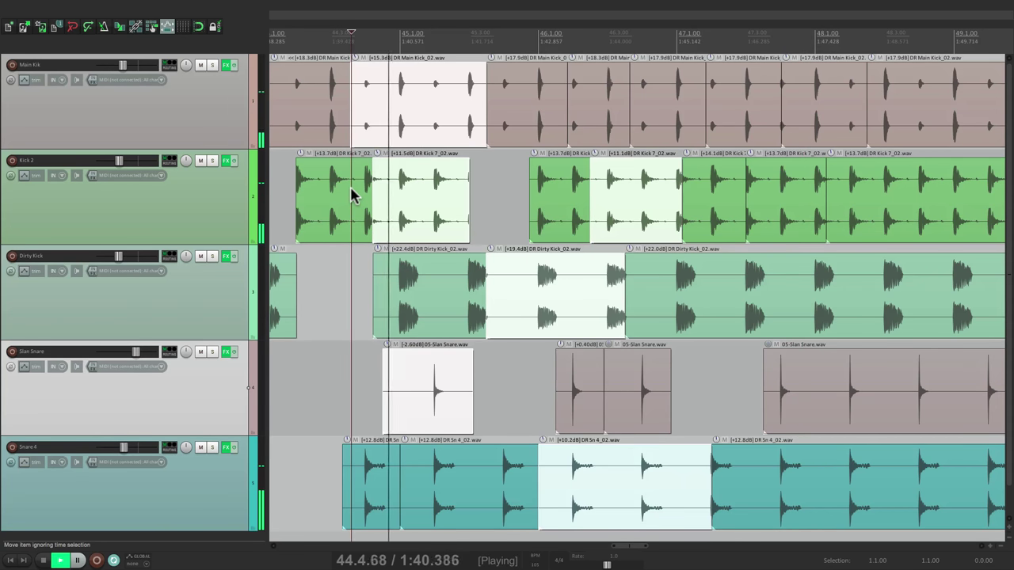
pyautogui.press('space')
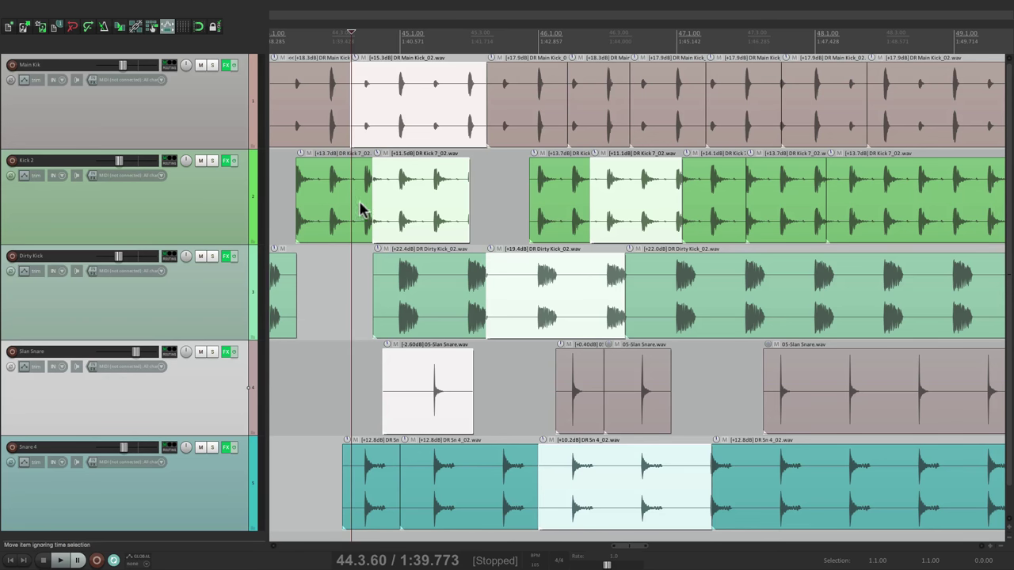
pyautogui.click(331, 273)
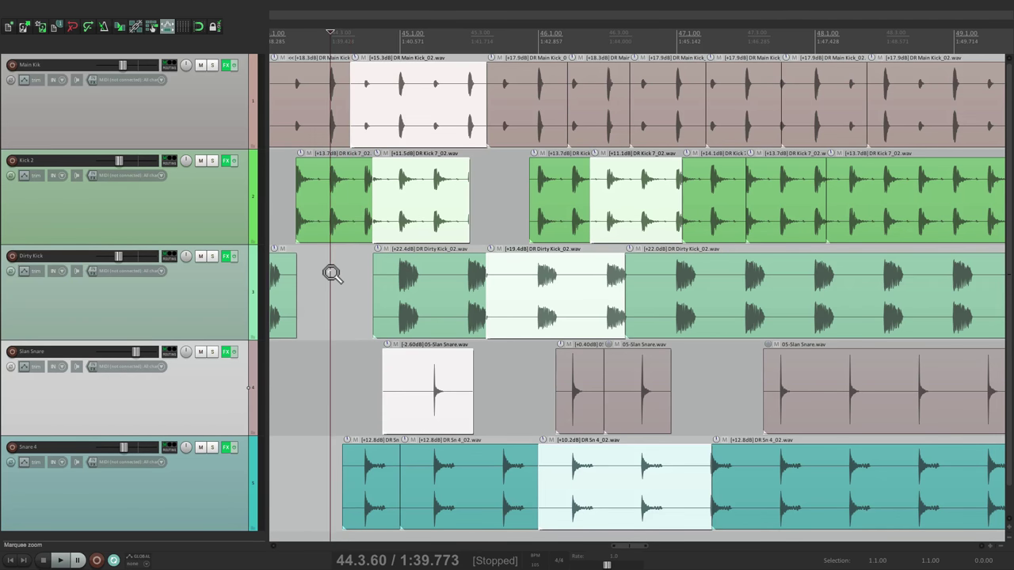
pyautogui.click(504, 198)
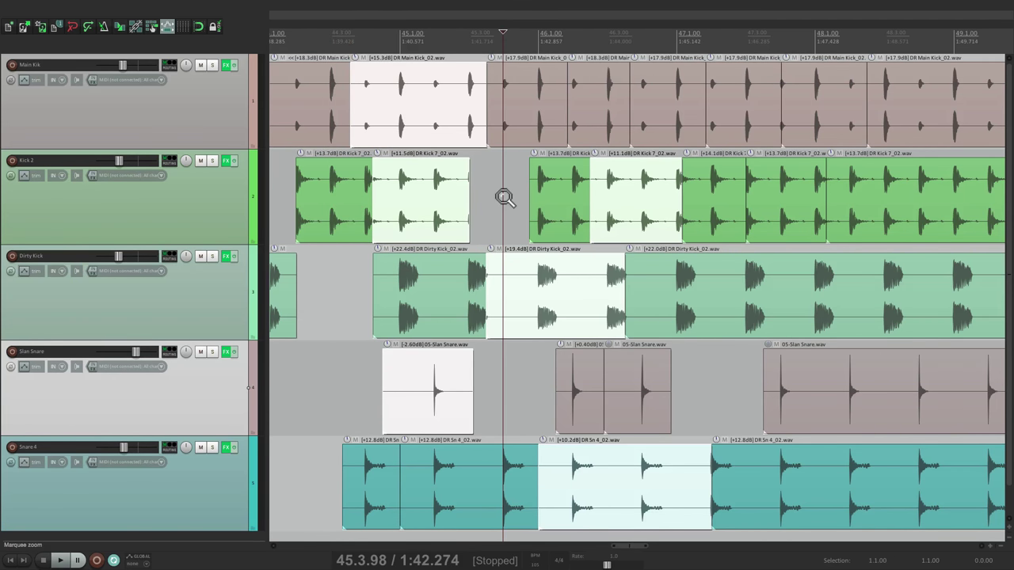
pyautogui.click(541, 388)
pyautogui.click(711, 384)
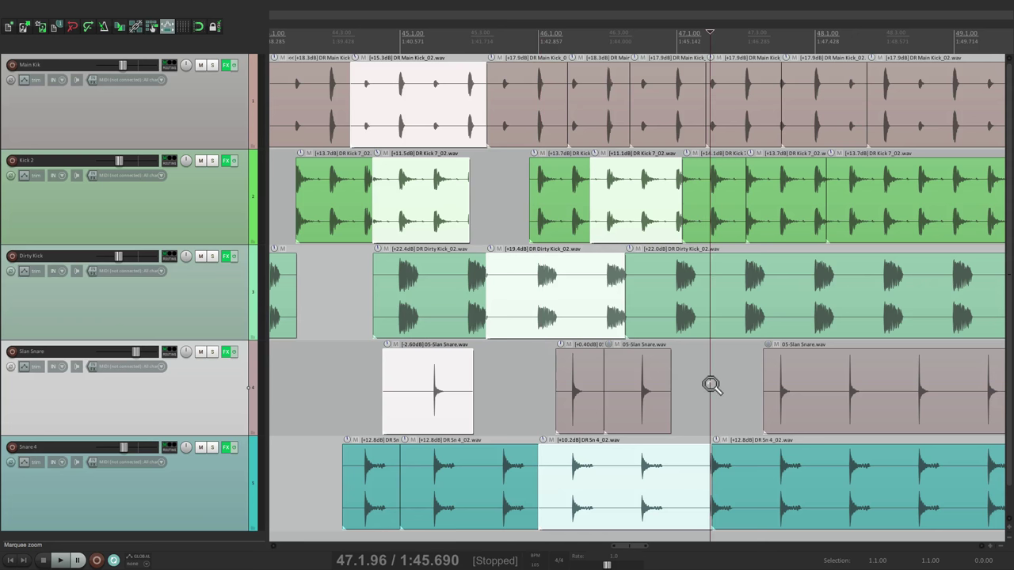
pyautogui.click(510, 177)
pyautogui.click(325, 272)
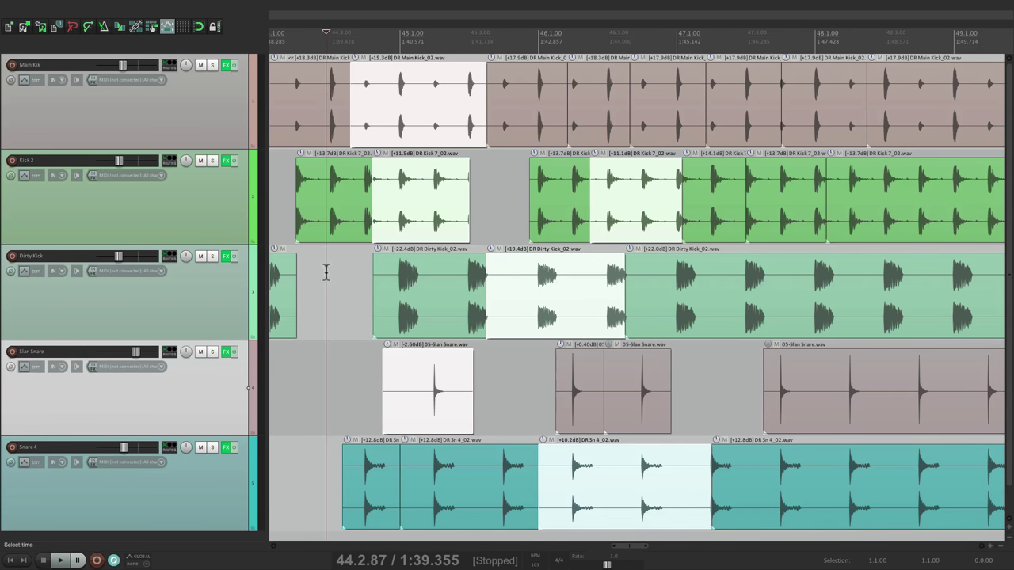
pyautogui.click(356, 192)
pyautogui.press('space')
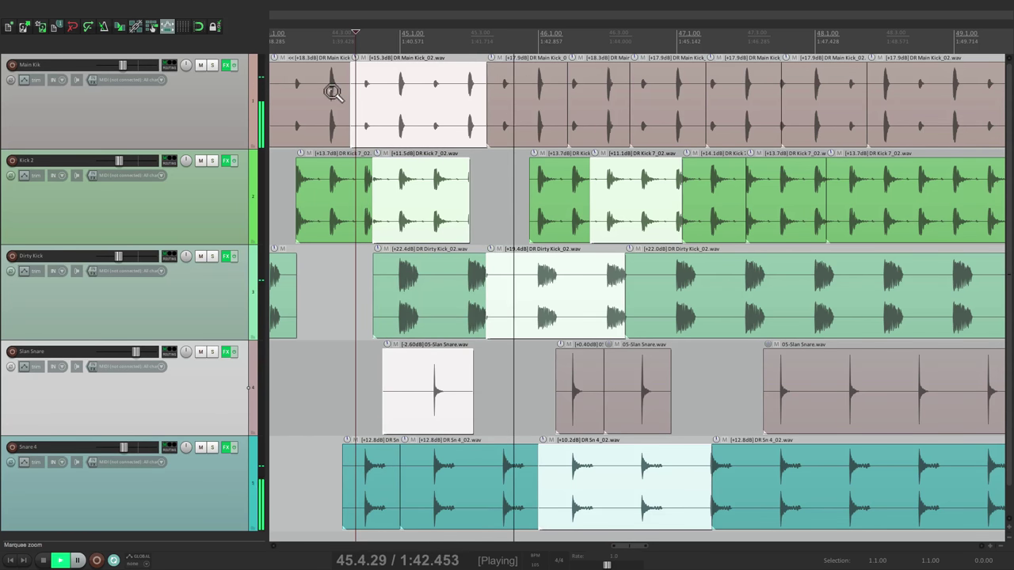
pyautogui.press('space')
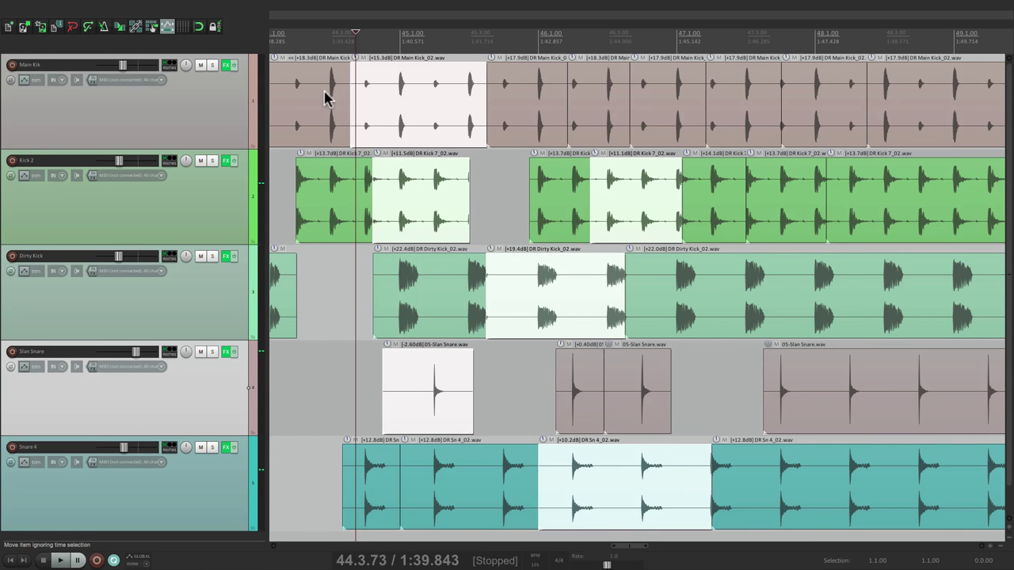
pyautogui.press('space')
pyautogui.click(310, 90)
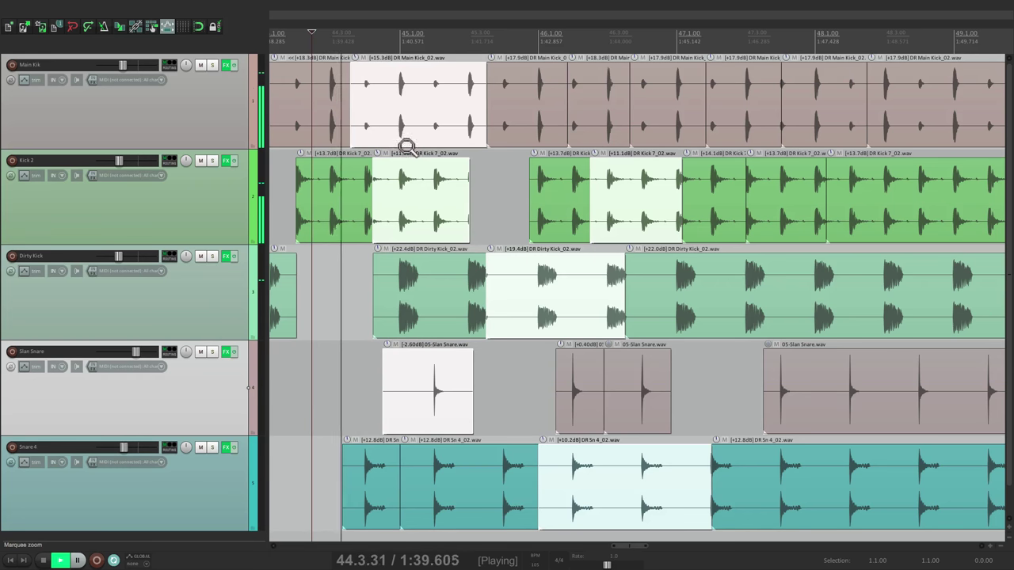
pyautogui.click(527, 106)
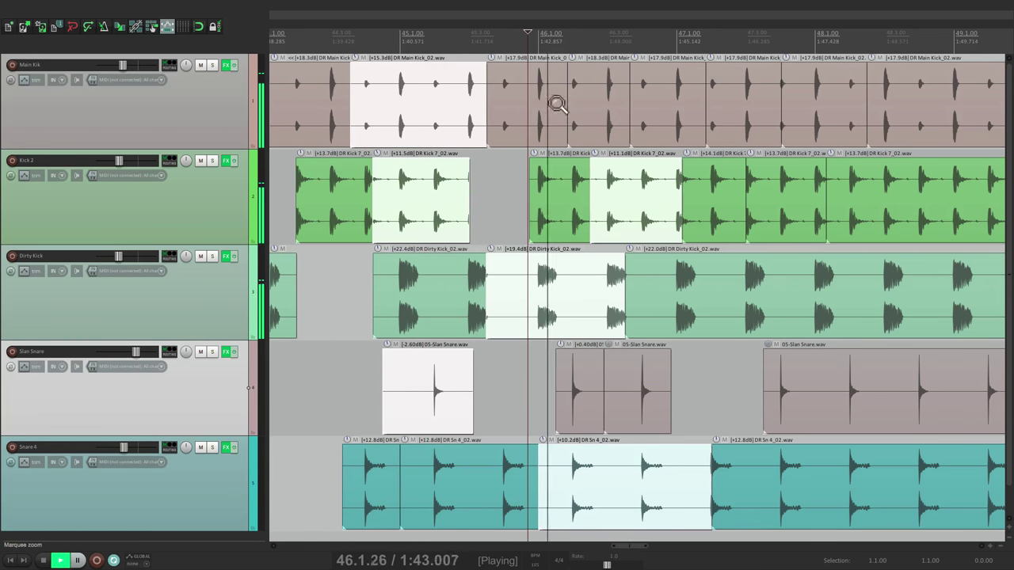
pyautogui.click(595, 100)
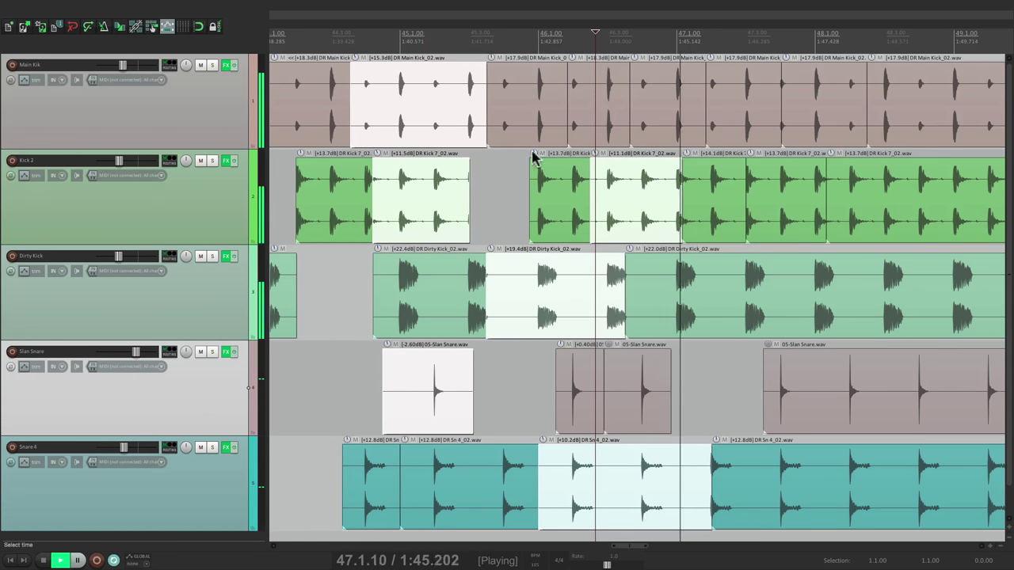
pyautogui.click(513, 174)
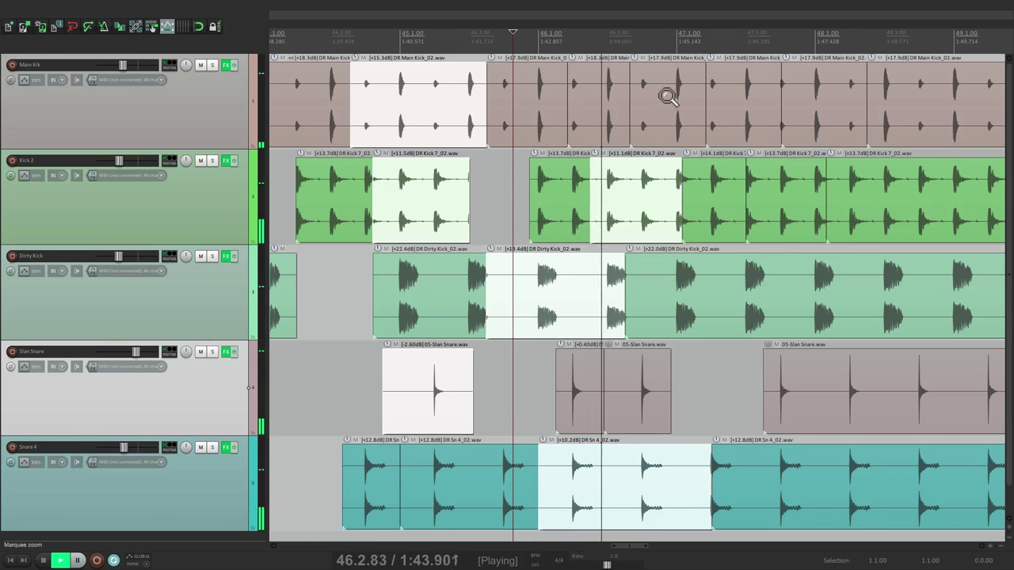
pyautogui.click(639, 196)
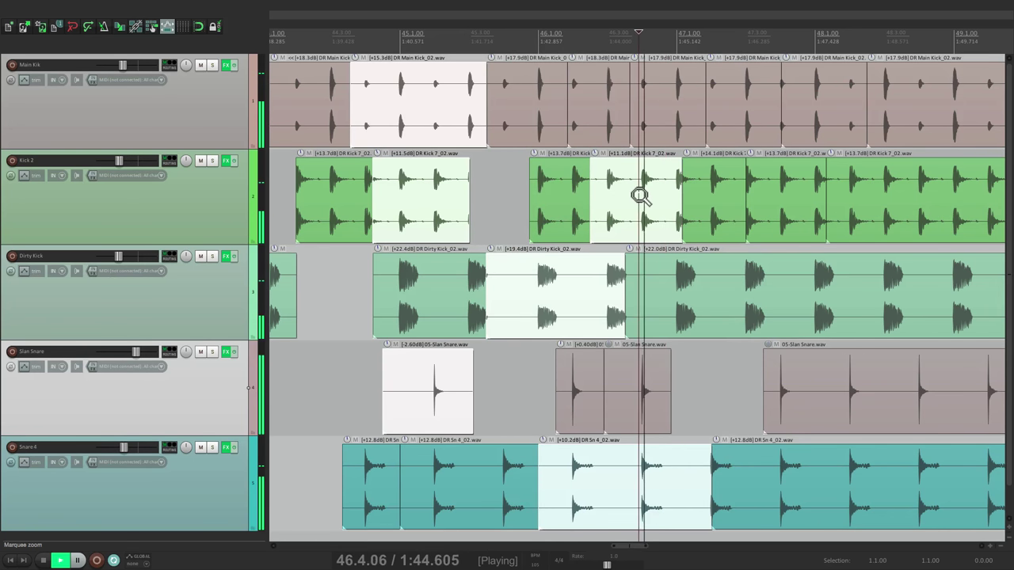
pyautogui.click(526, 96)
pyautogui.press('space')
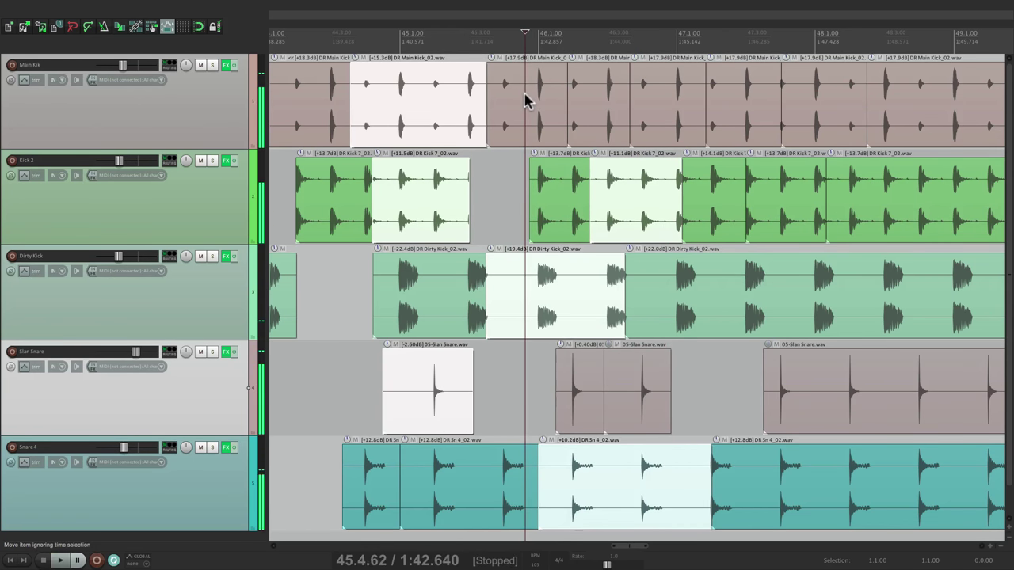